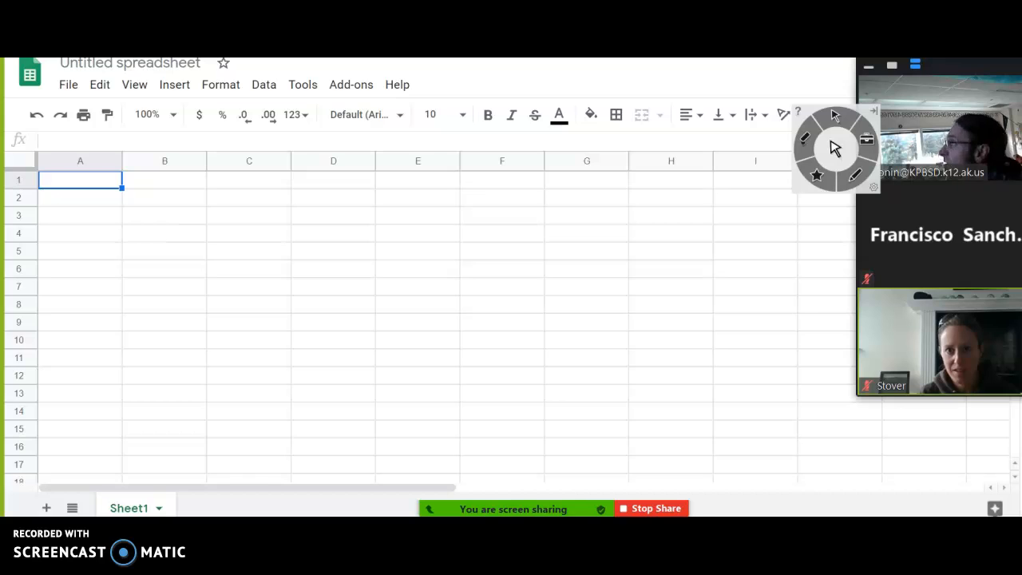
Step: Create a new blank spreadsheet through sheets.new in a separate browser tab
key(ctrl+t)
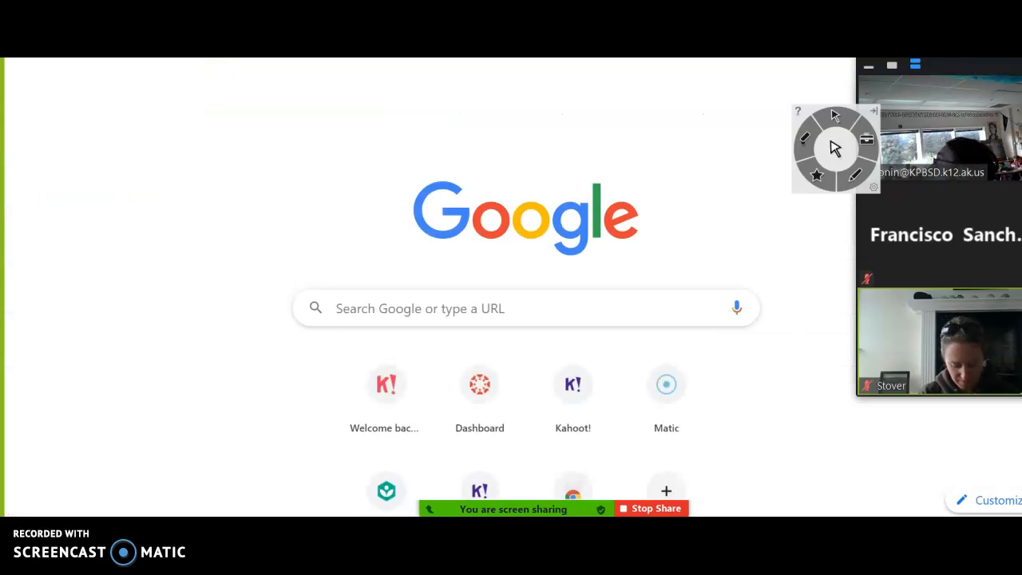
text(sheets.new)
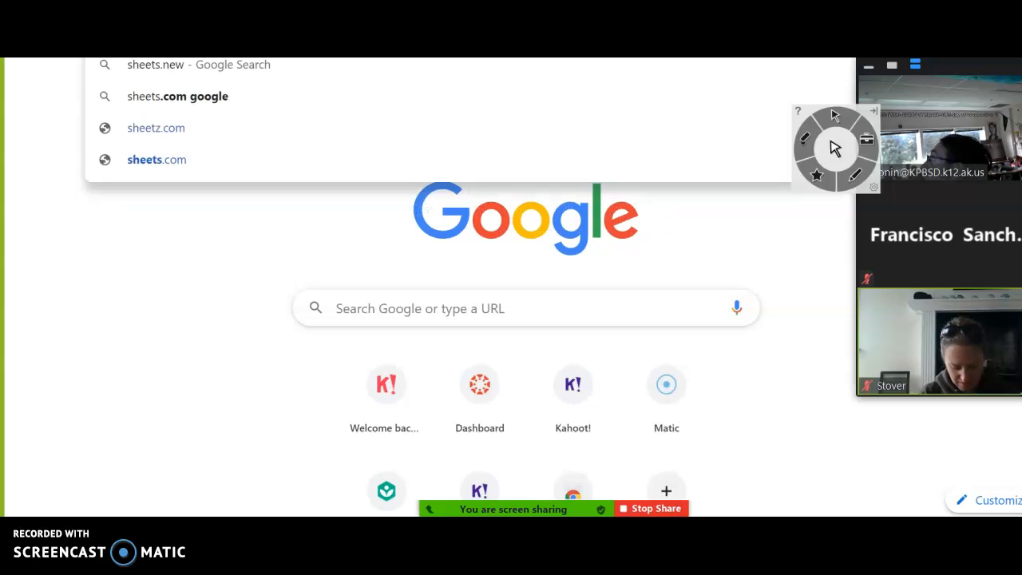
key(Return)
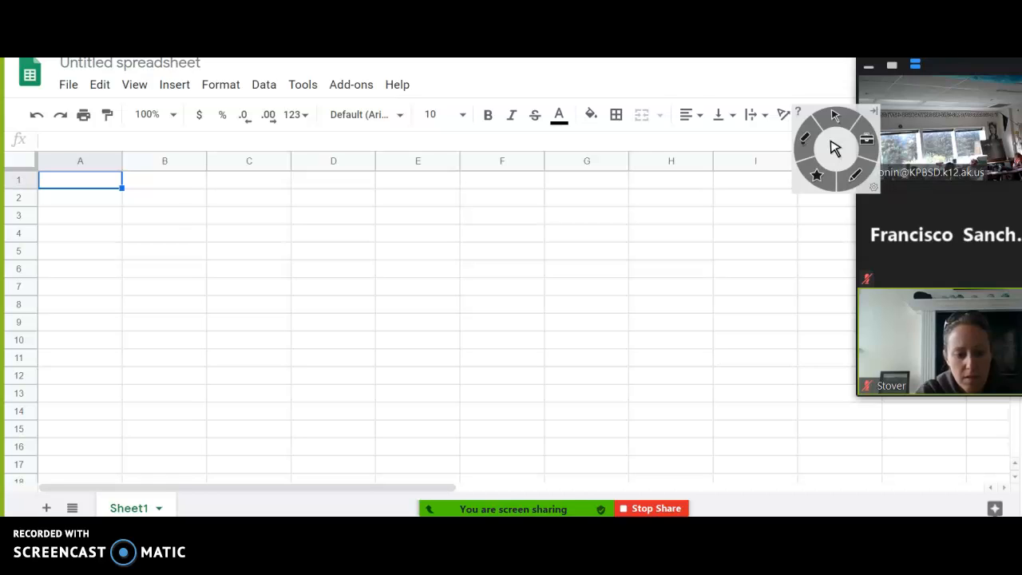
Step: Enter the column headers Feet in A1 and Inches in B1
click(82, 184)
click(158, 291)
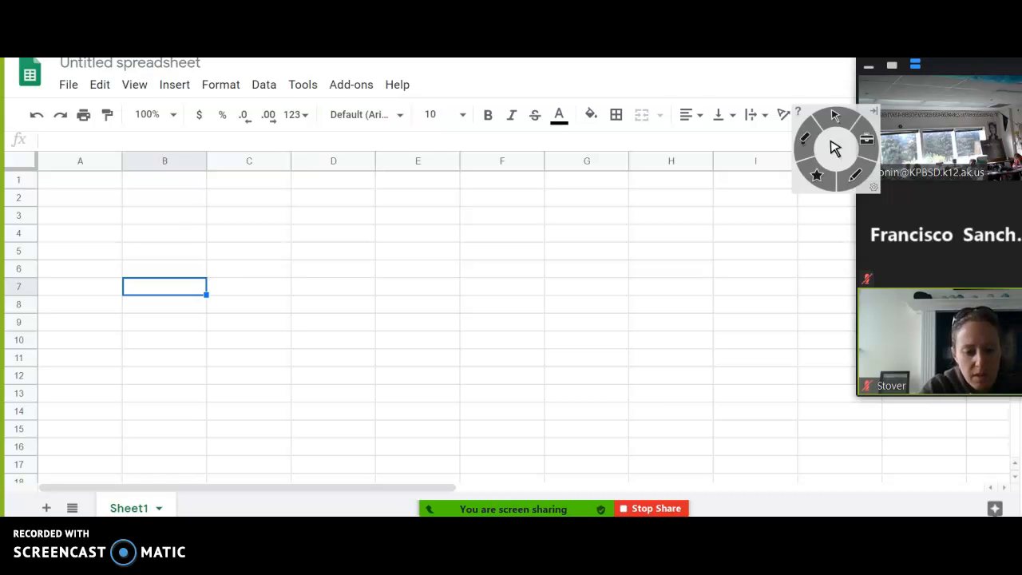
click(80, 180)
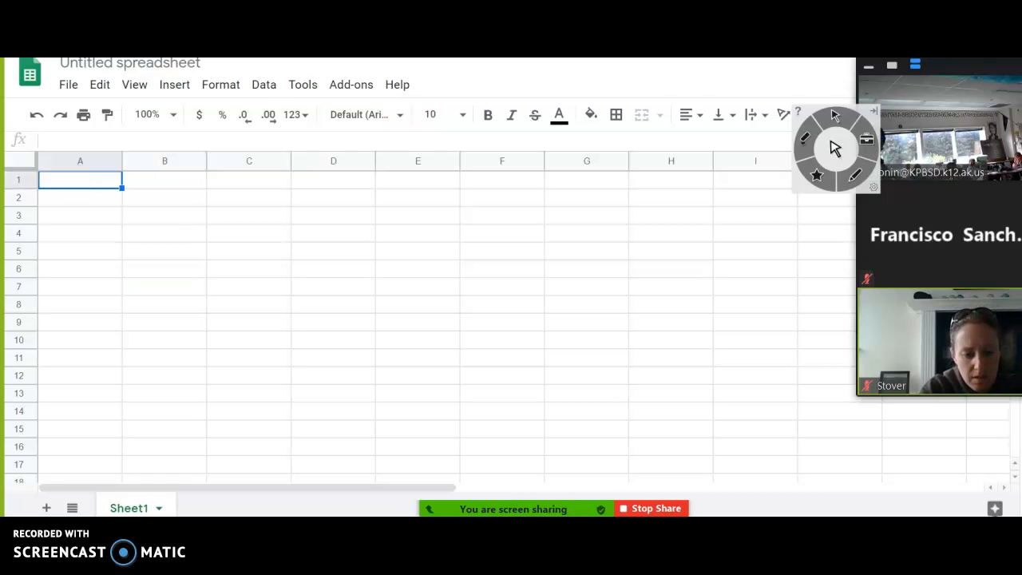
text(F)
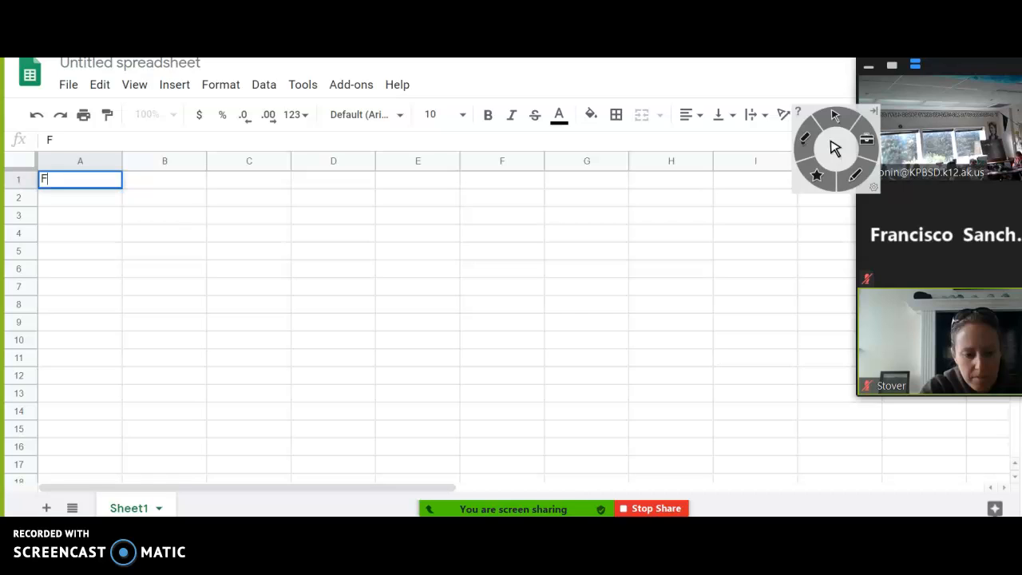
text(eet)
key(Tab)
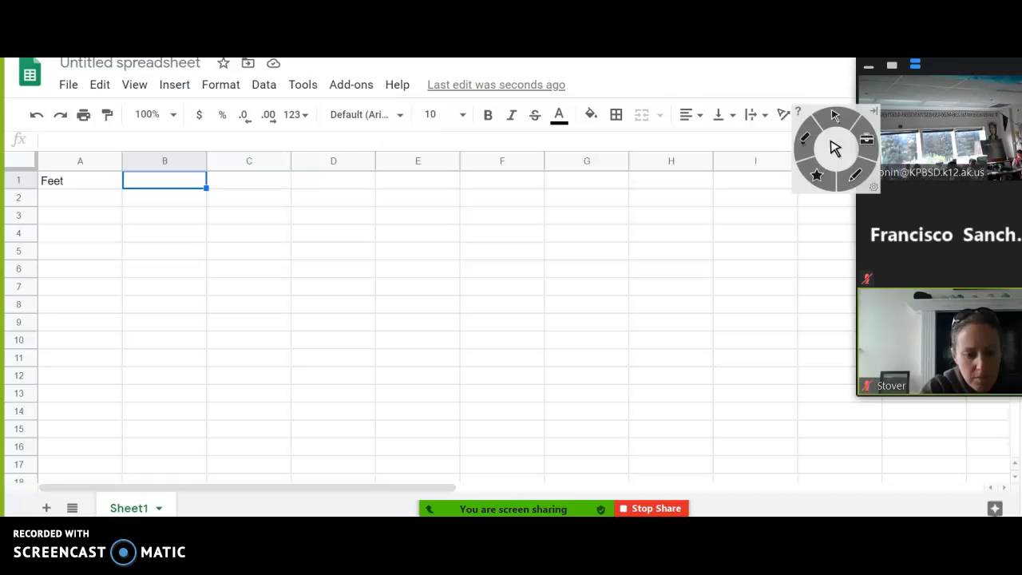
text(Inches)
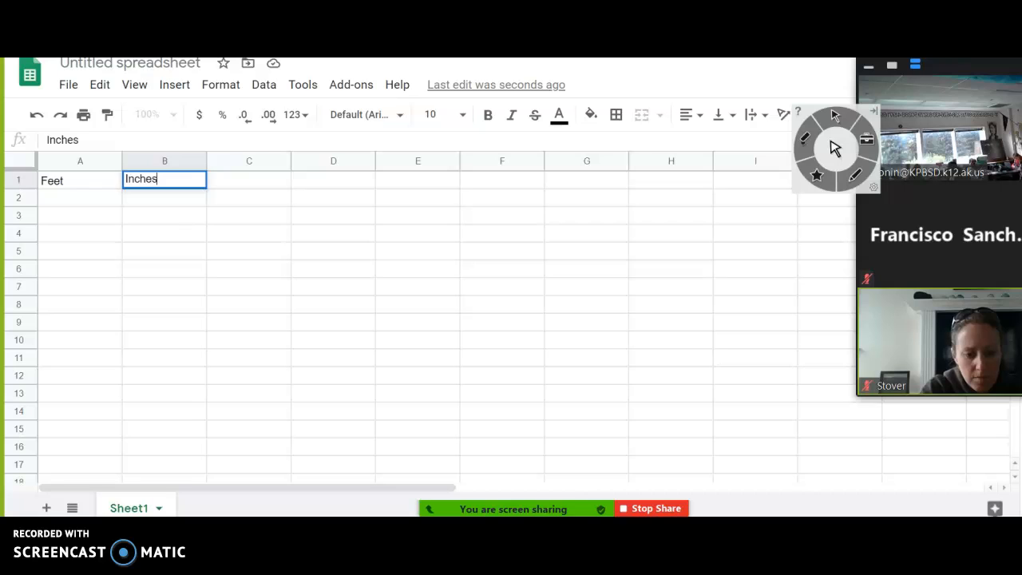
key(Return)
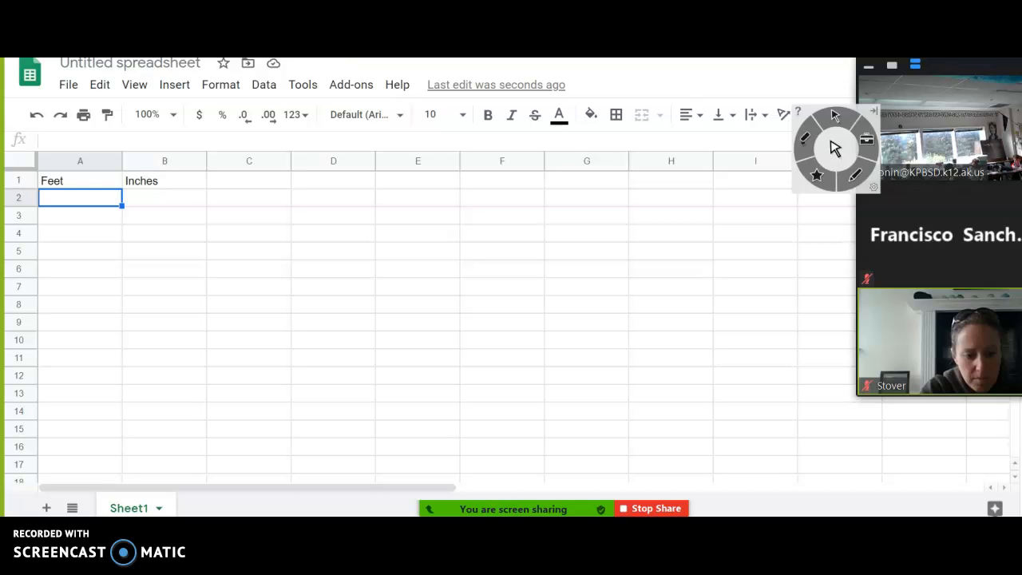
Step: Enter the values 1, 74, 24 and 90 in cells A2 to A5 of the Feet column
text(1)
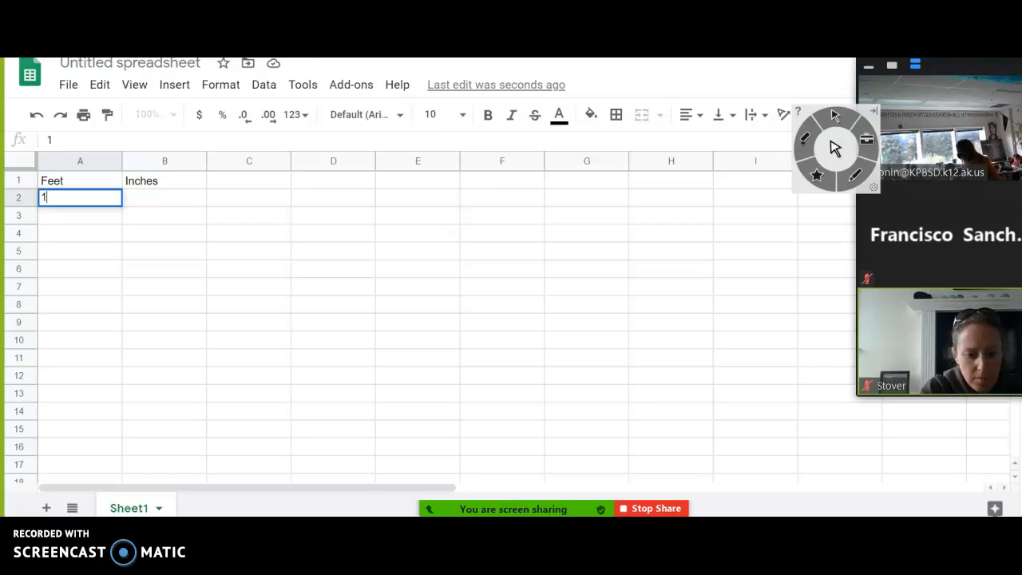
key(Return)
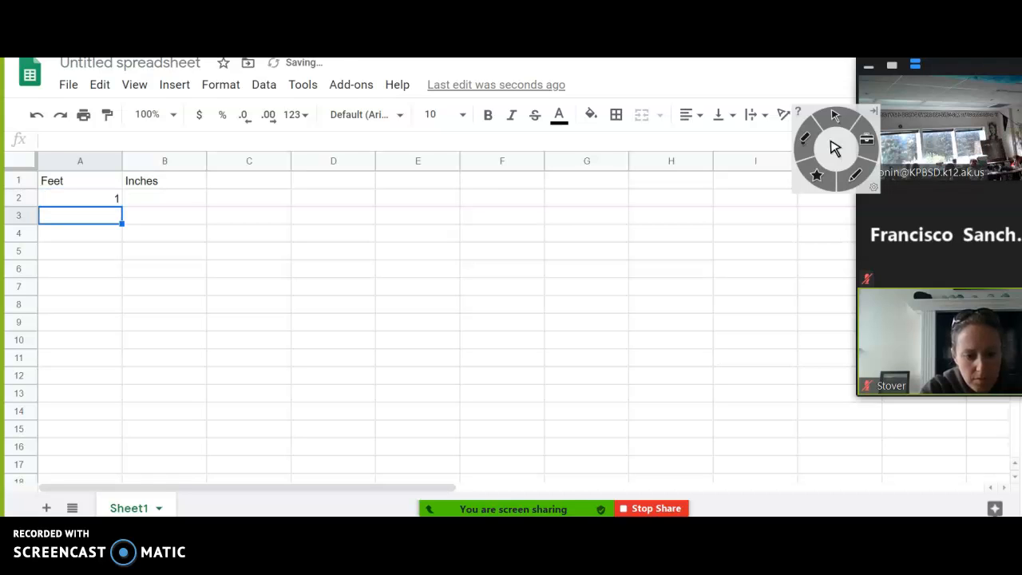
text(74)
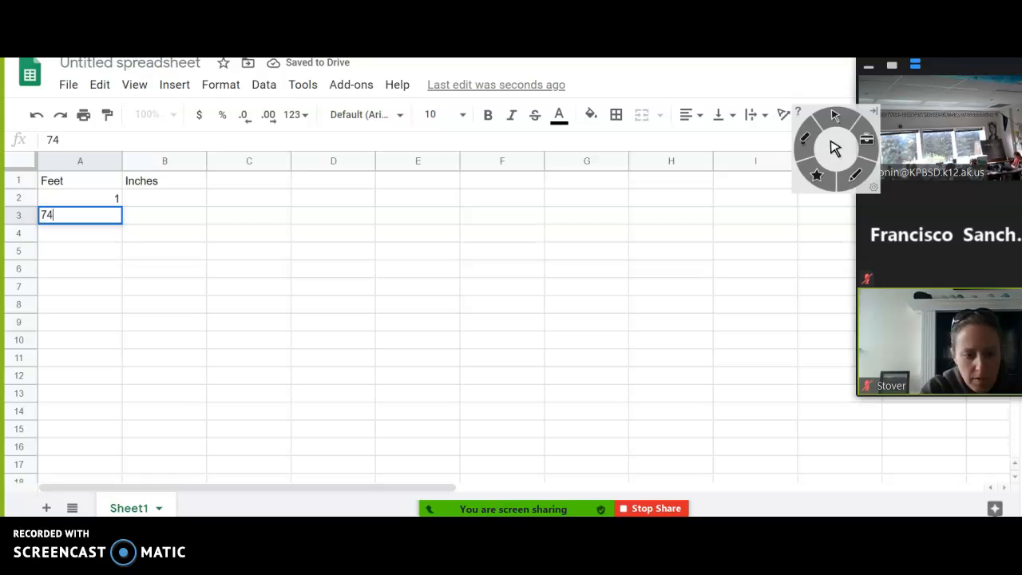
key(Return)
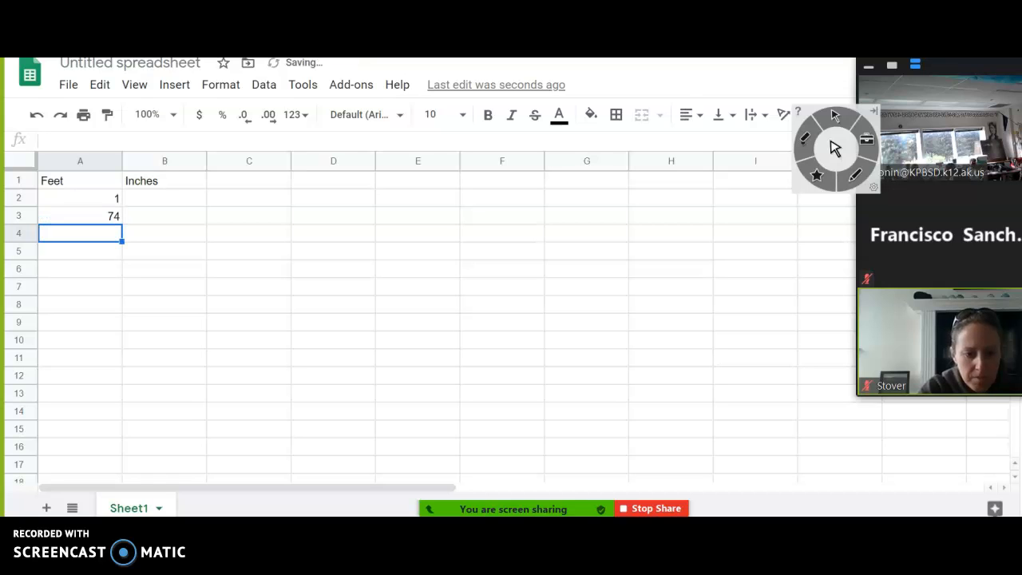
text(24)
key(Return)
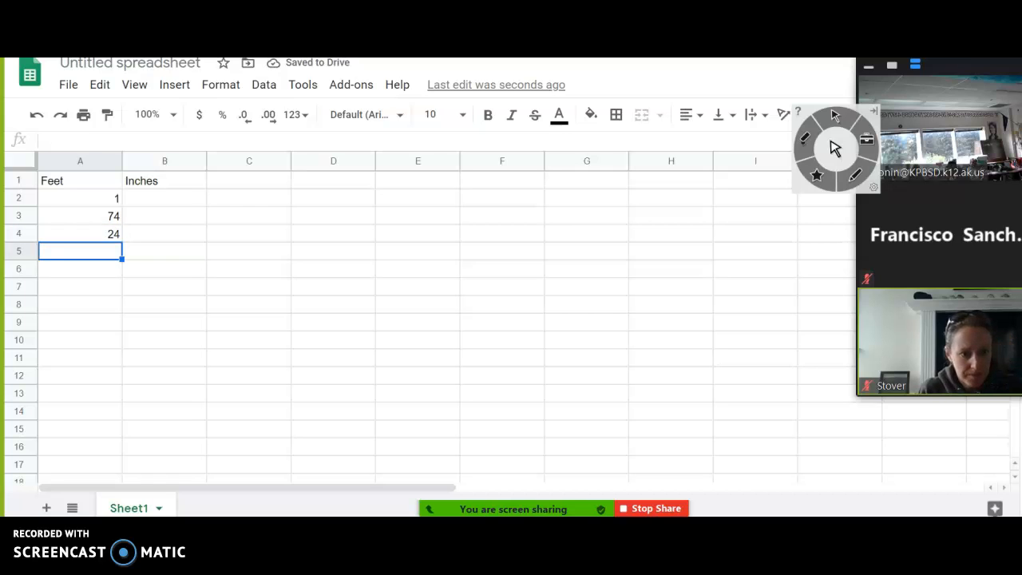
text(90)
key(Return)
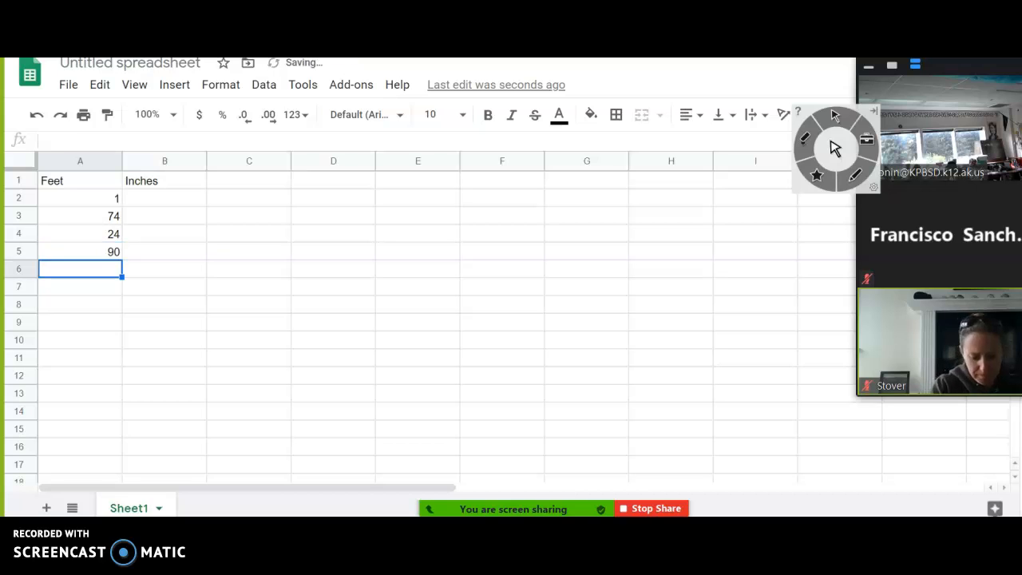
Step: Continue the Feet column with 25, 30, .9 and 17.85 in cells A6 to A9
text(25)
key(Return)
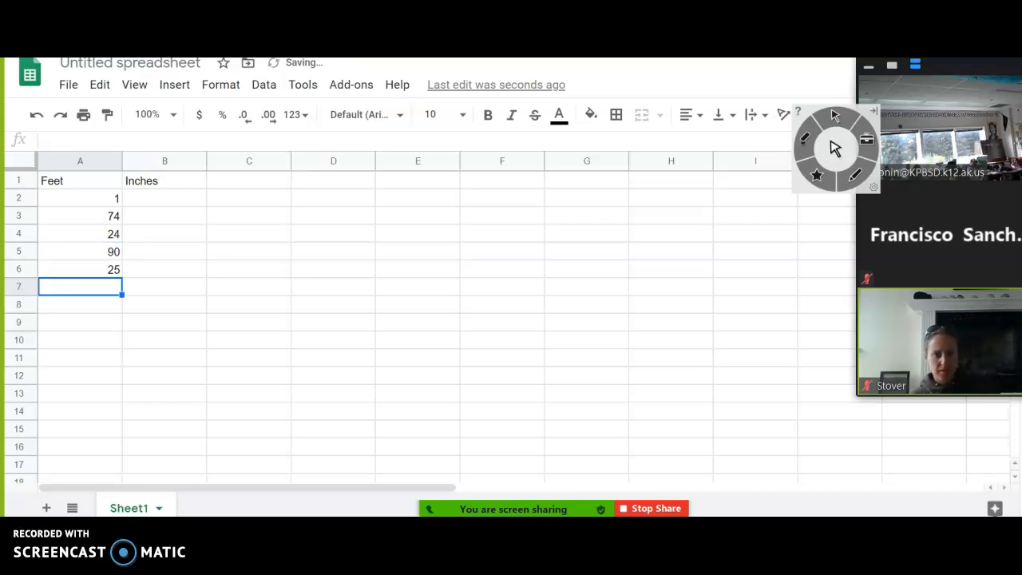
text(30)
key(Return)
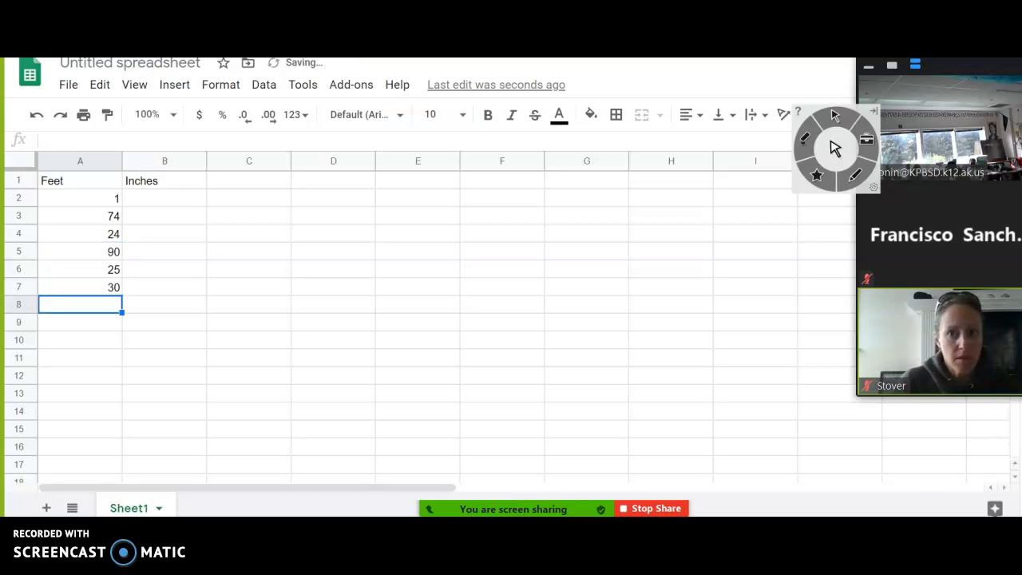
text(.9)
key(Return)
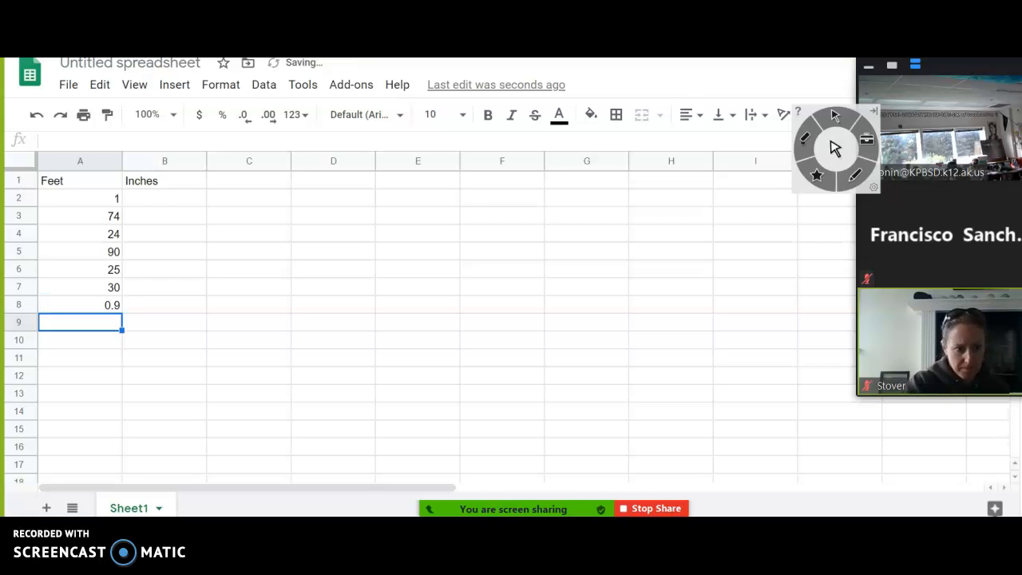
text(17)
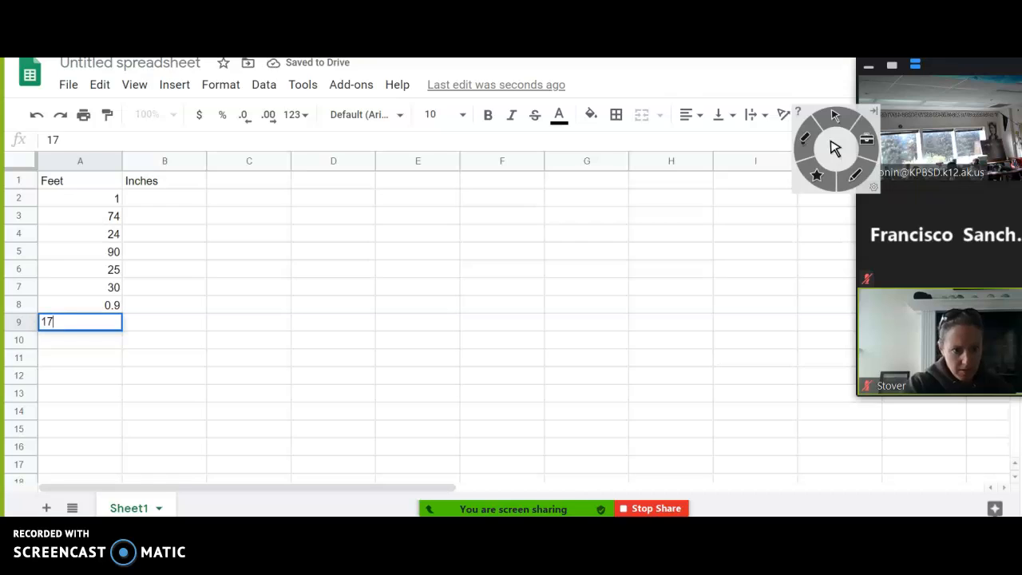
text(.85)
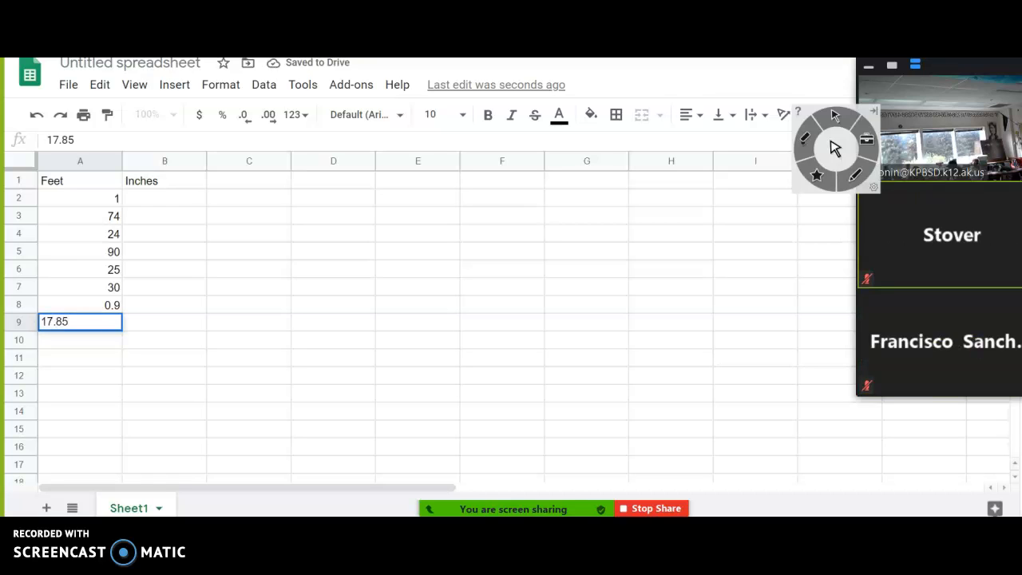
key(Return)
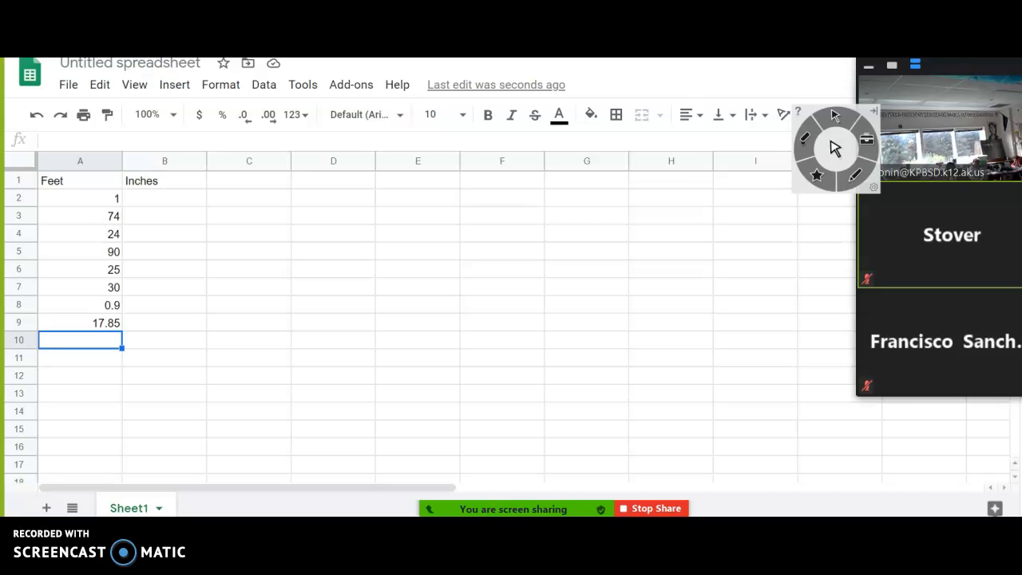
Step: Enter the conversion formula =A2*12 in cell B2 of the Inches column and check it
key(Right)
key(Up)
key(Up)
key(Up)
key(Up)
key(Up)
key(Up)
key(Up)
key(Up)
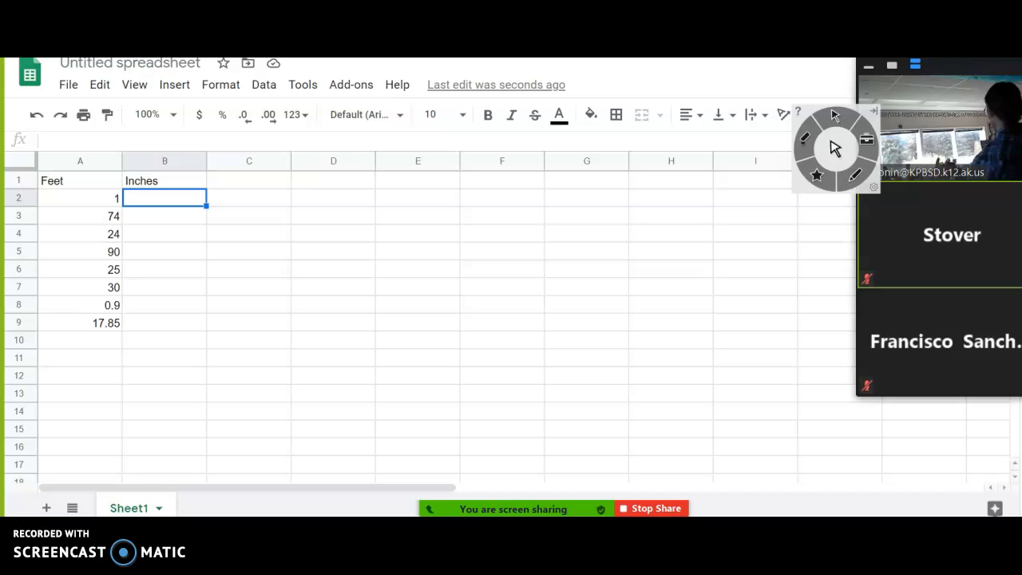
text(=)
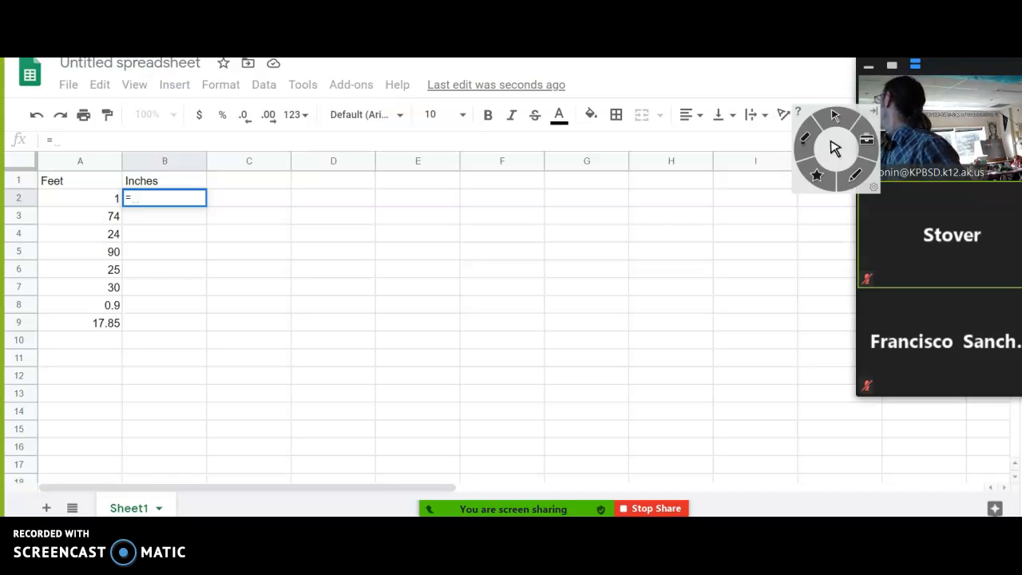
key(Left)
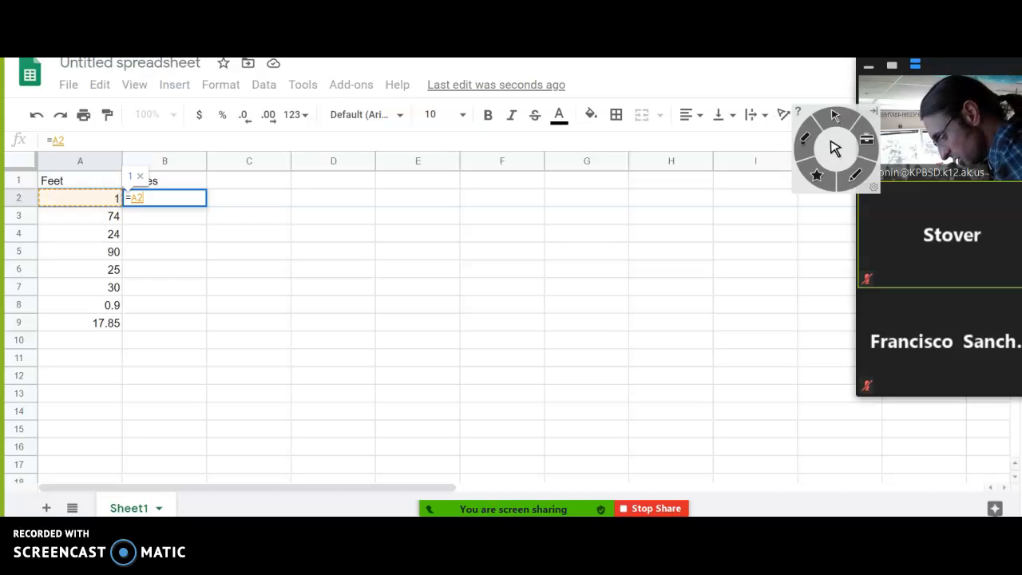
text(*)
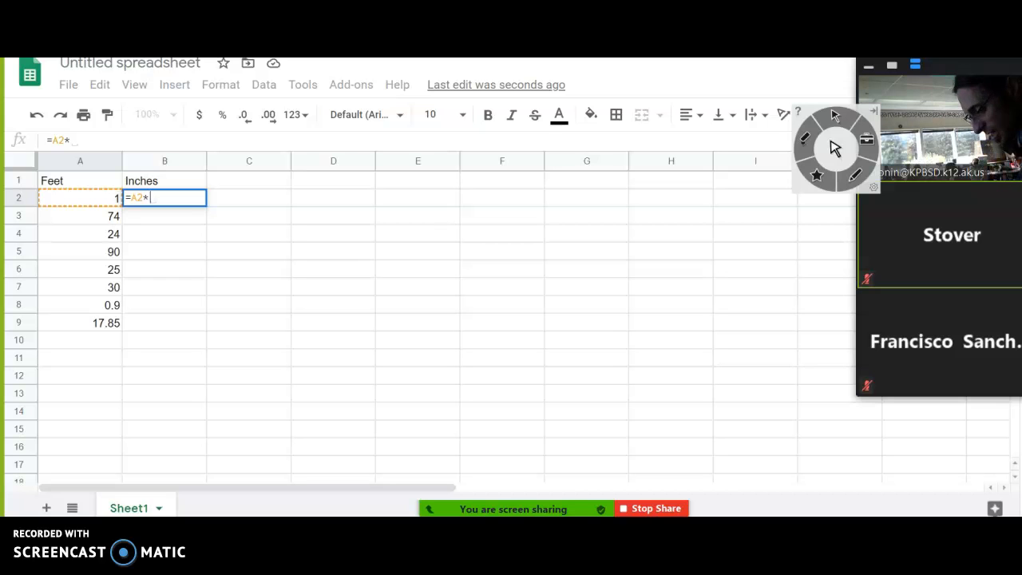
text(12)
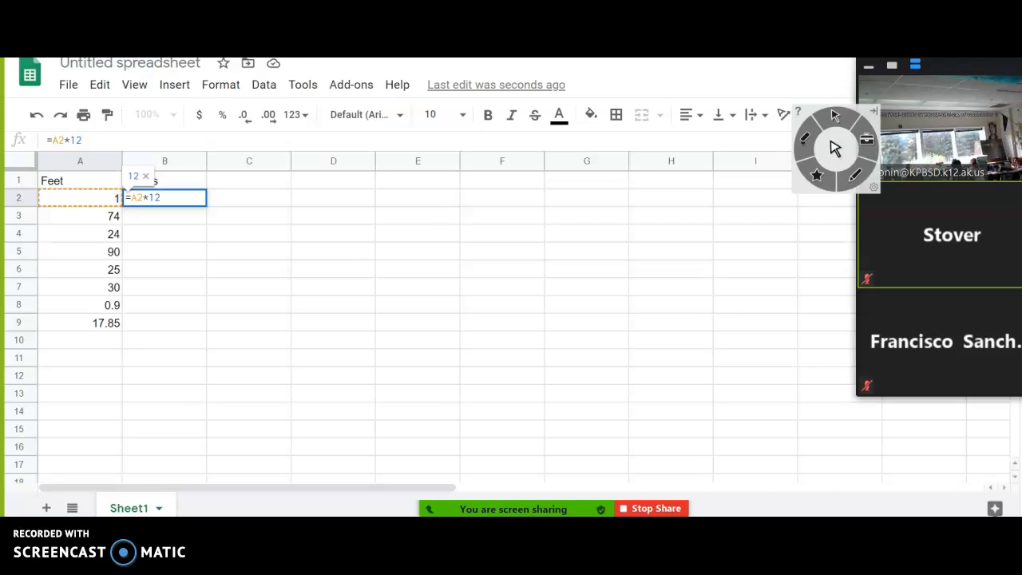
key(Return)
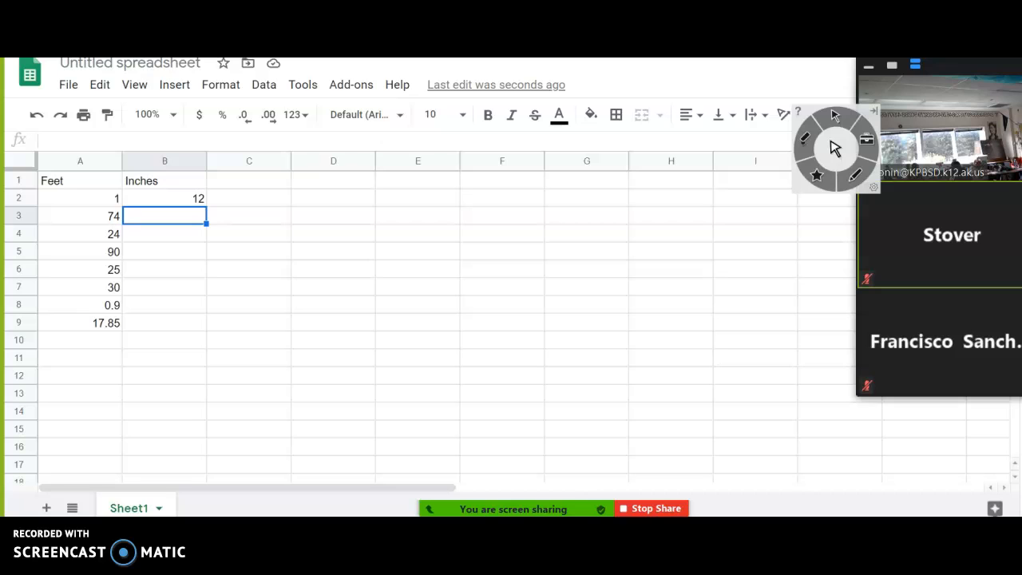
click(164, 199)
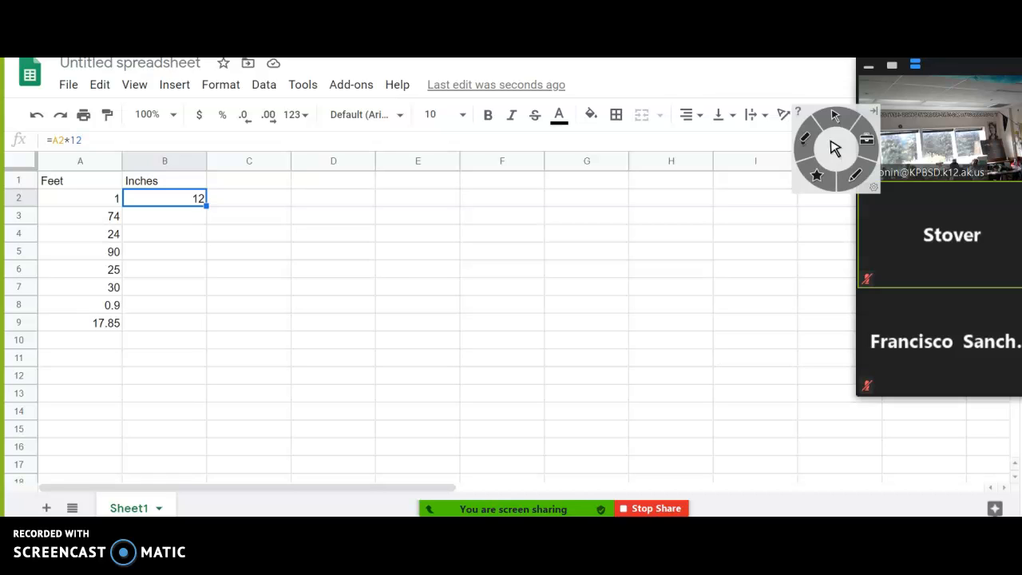
Step: Enter the conversion formula =A3*12 in cell B3 and check it
click(165, 217)
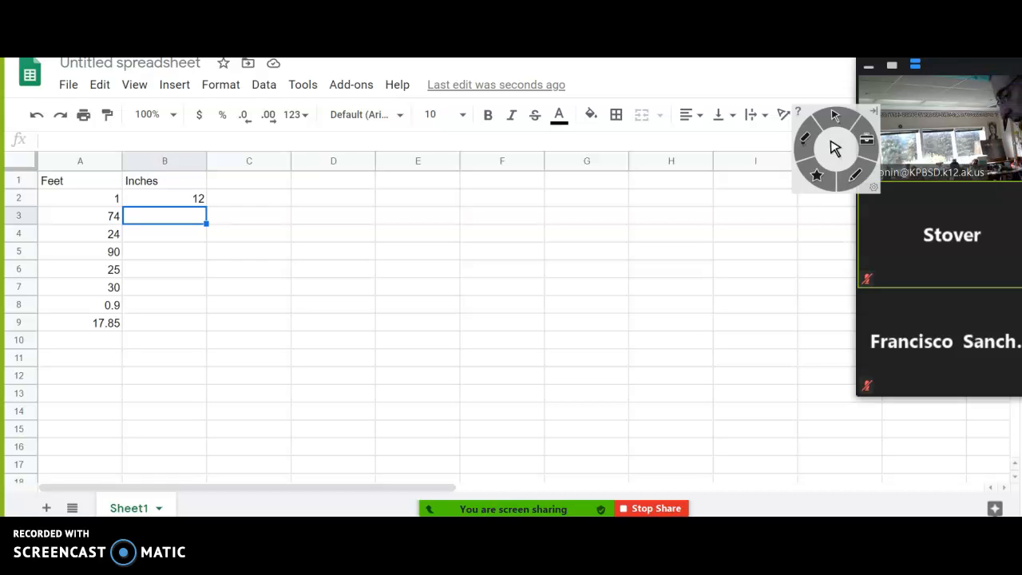
text(=)
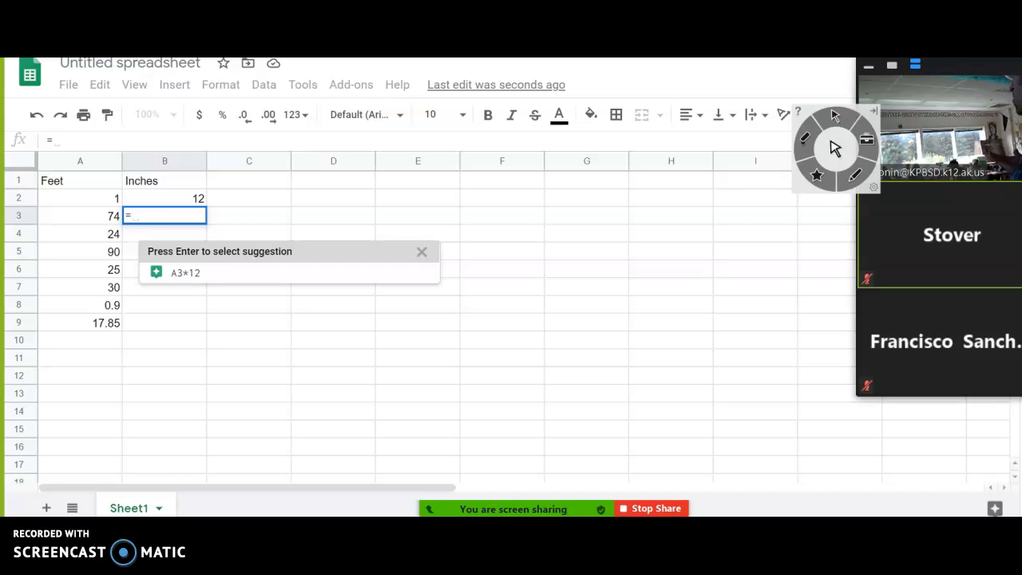
click(80, 215)
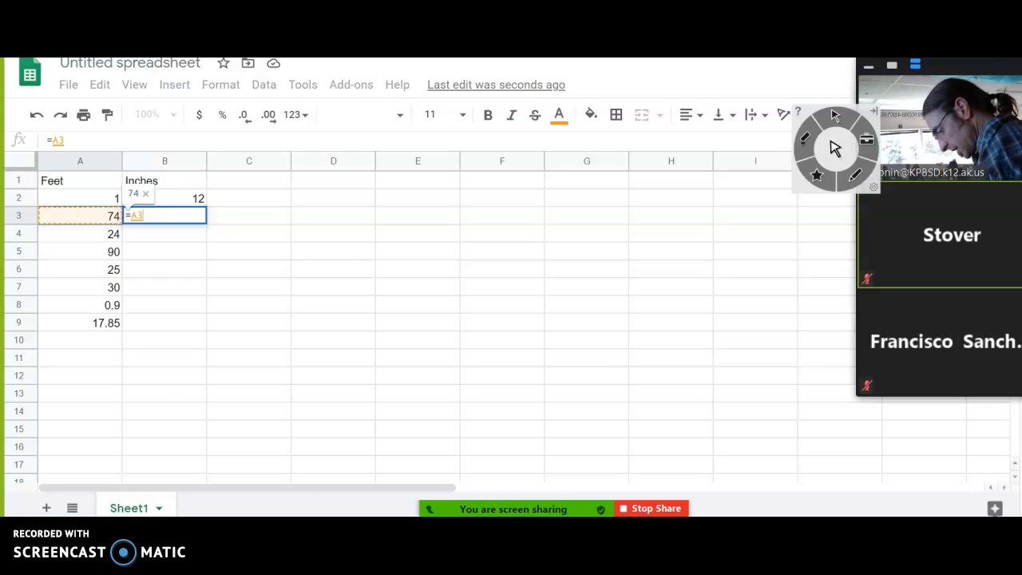
text(*)
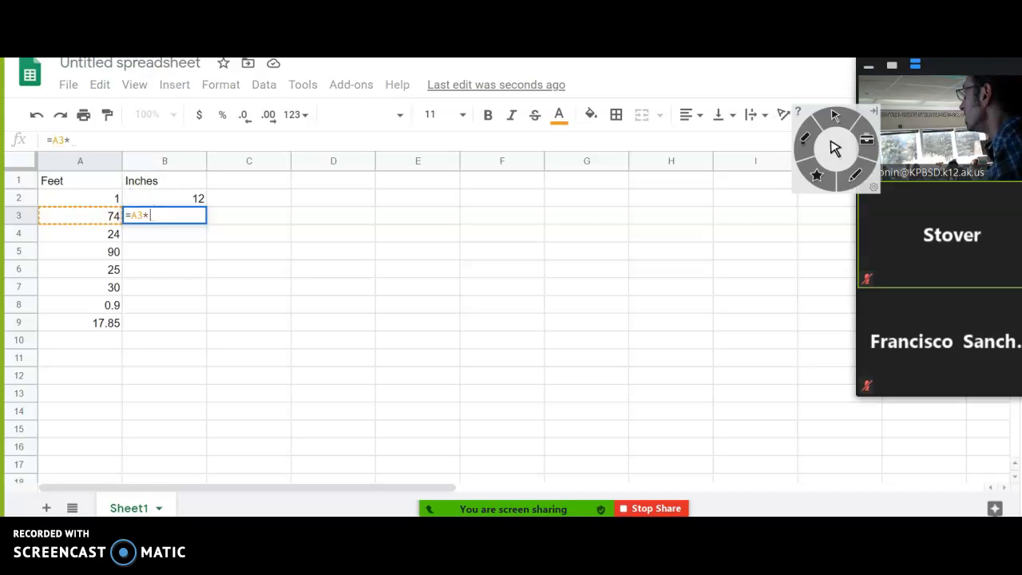
text(12)
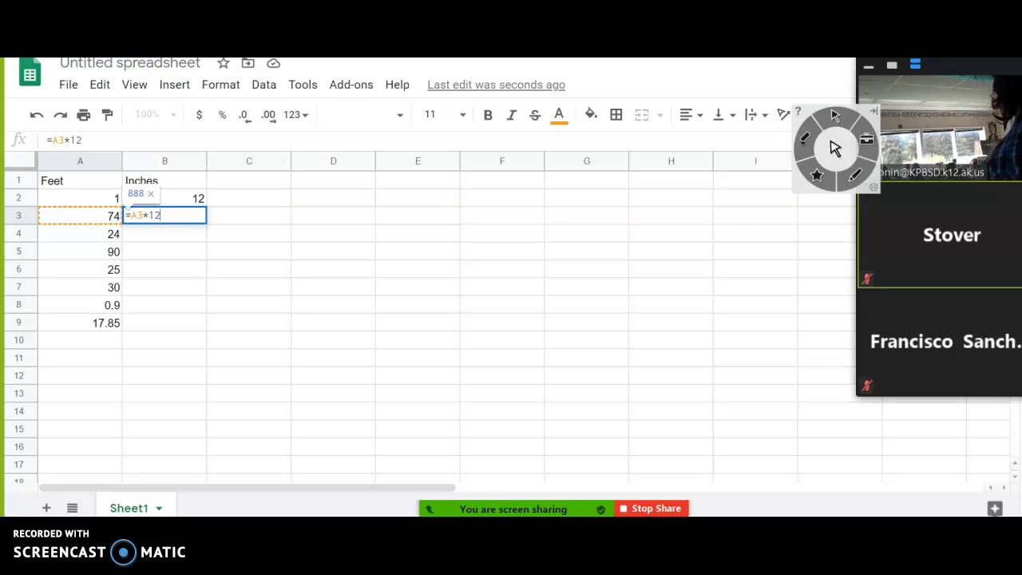
key(Return)
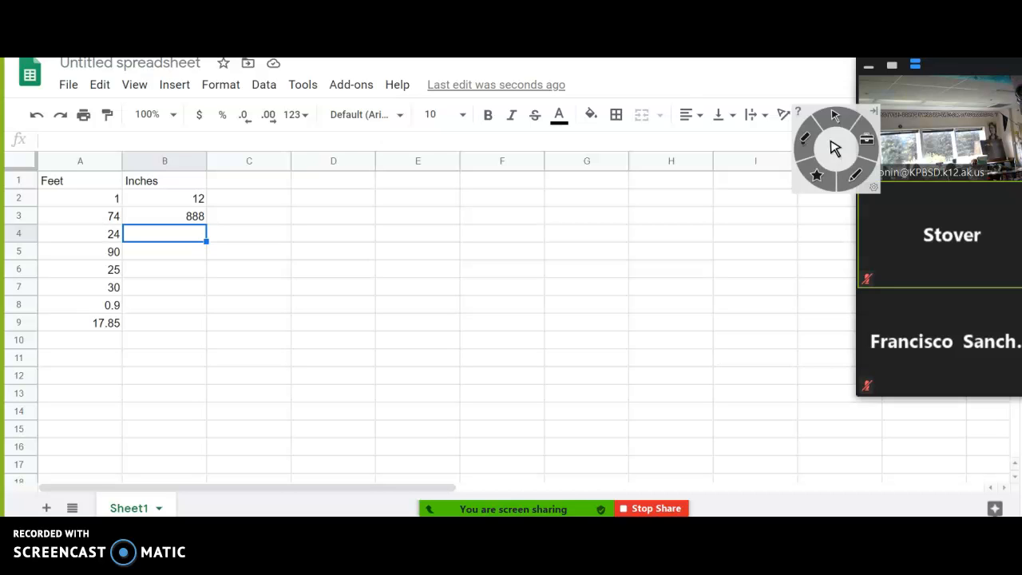
click(164, 217)
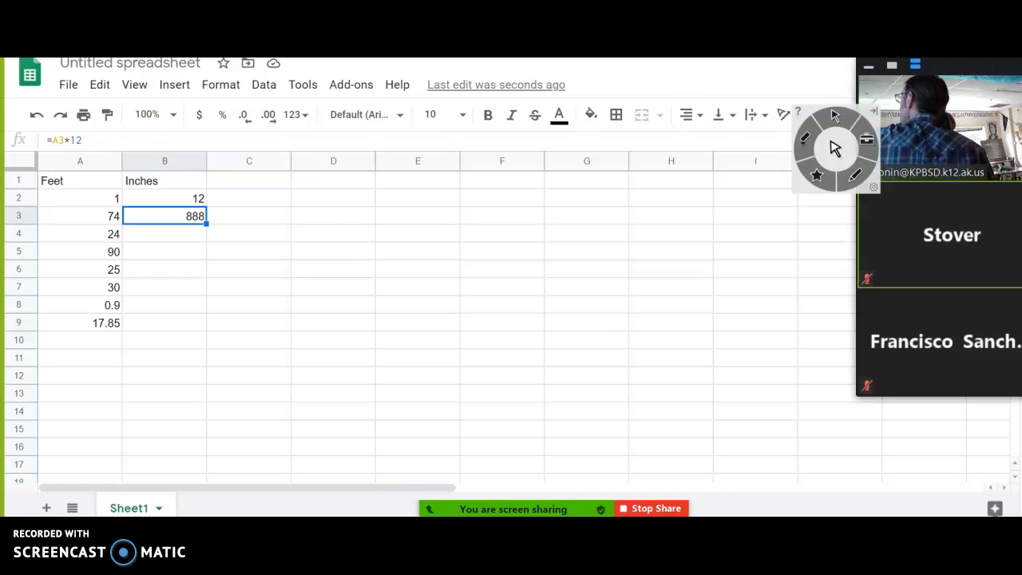
Step: Copy the conversion formula from cell B2 and paste it into cell B4
key(ctrl+c)
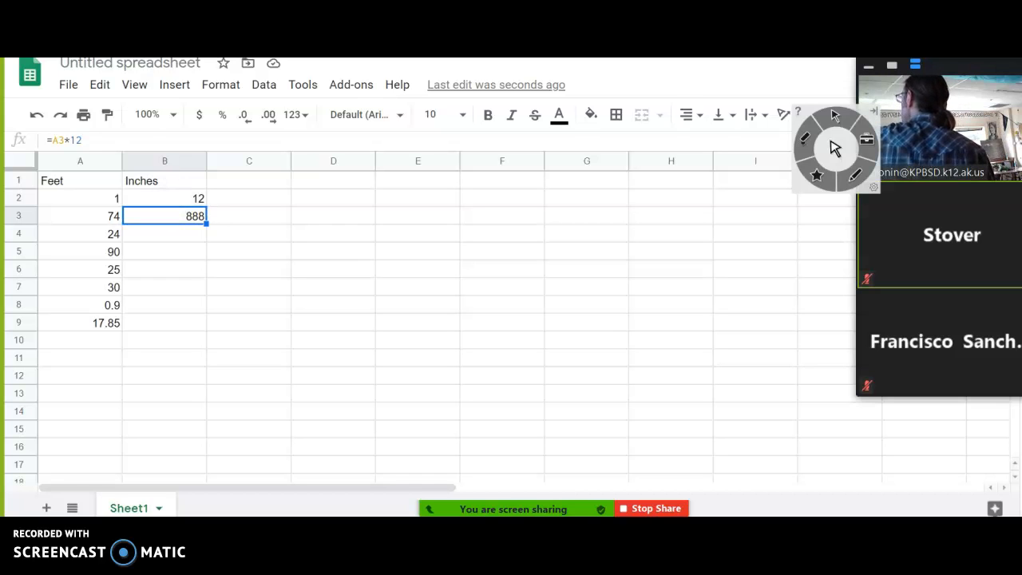
click(165, 199)
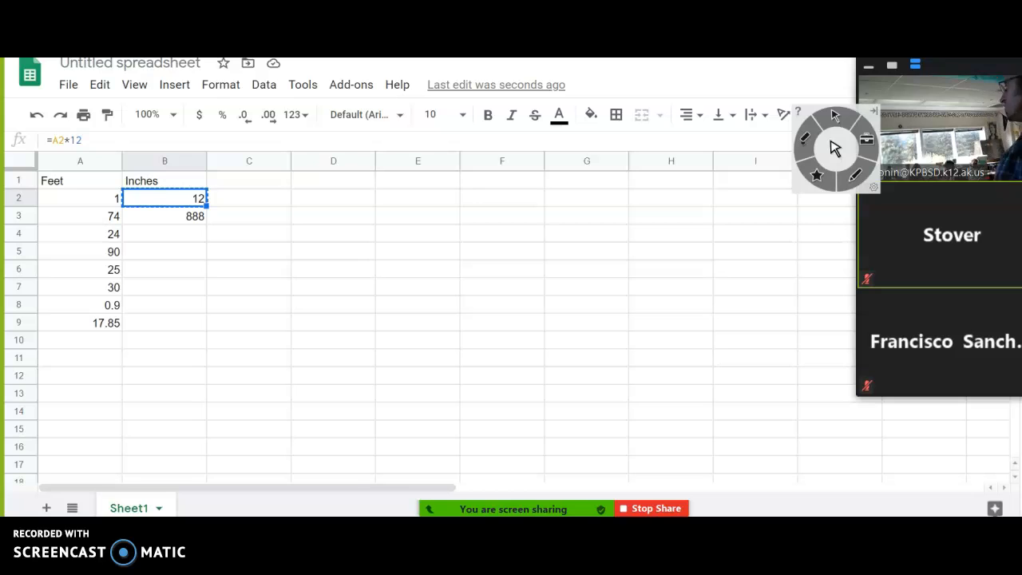
key(ctrl+c)
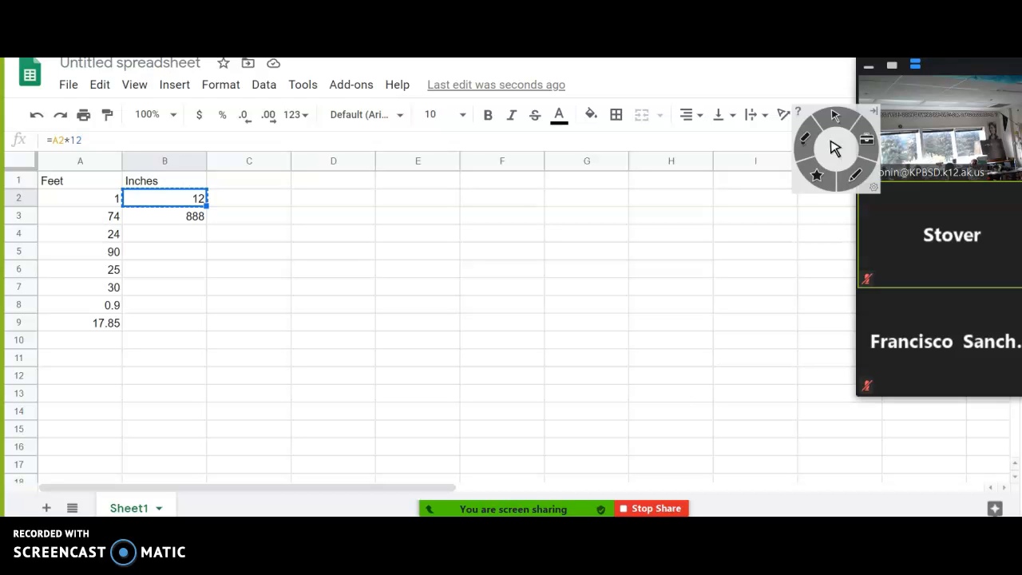
click(165, 216)
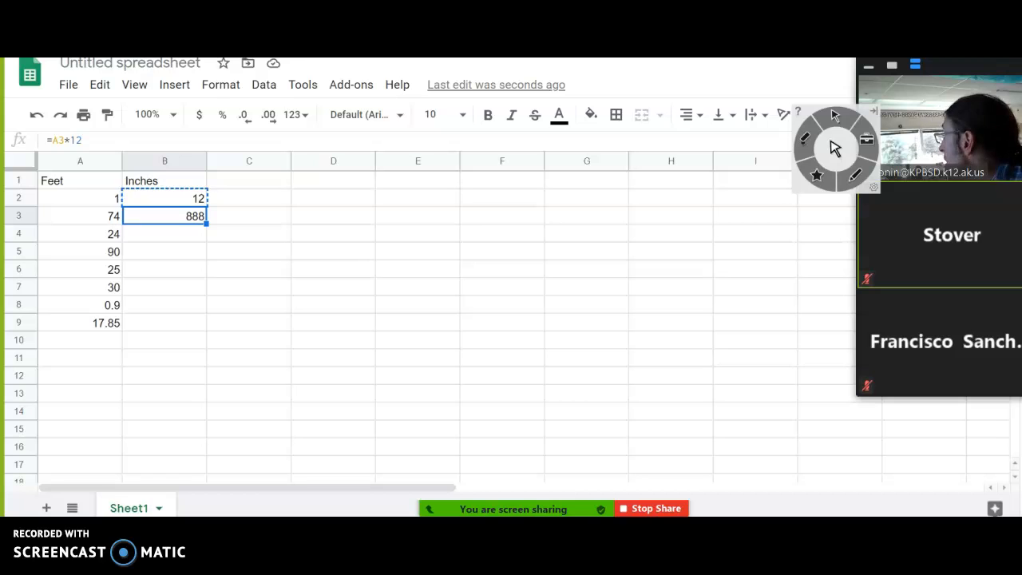
key(Down)
key(ctrl+v)
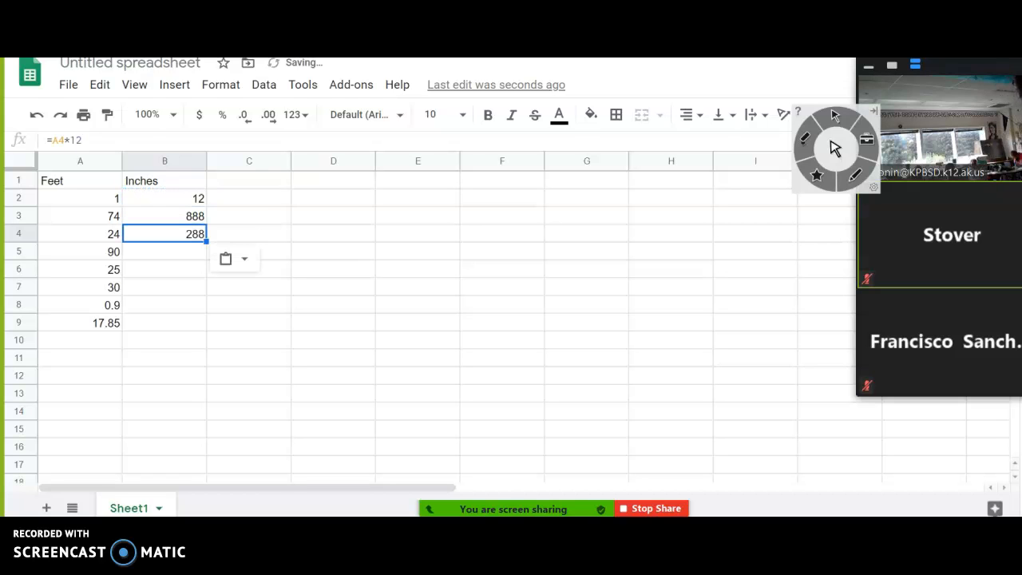
Step: Paste the copied conversion formula into the remaining Inches cells, B5 to B9
key(Down)
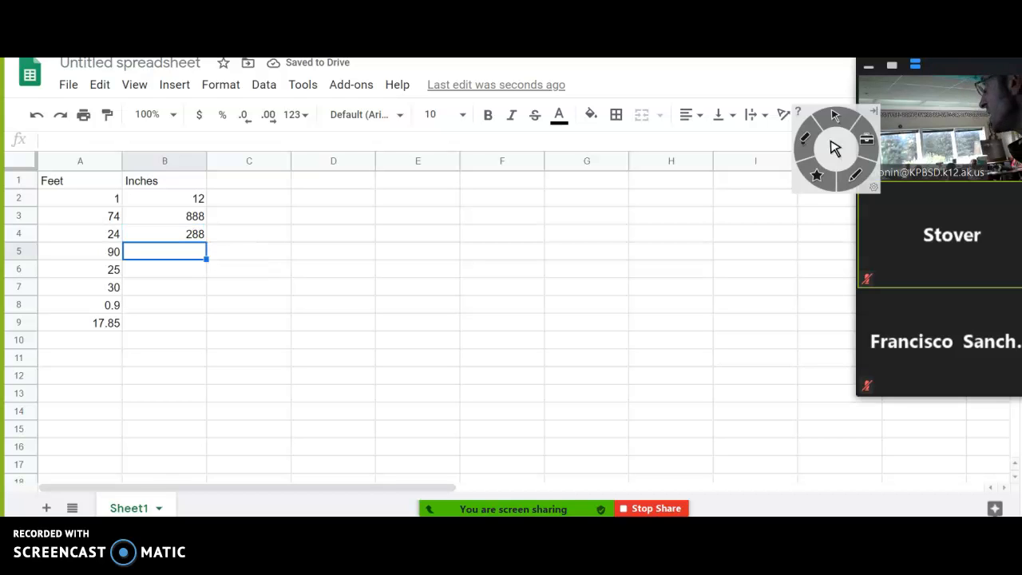
key(shift+Down)
key(shift+Down)
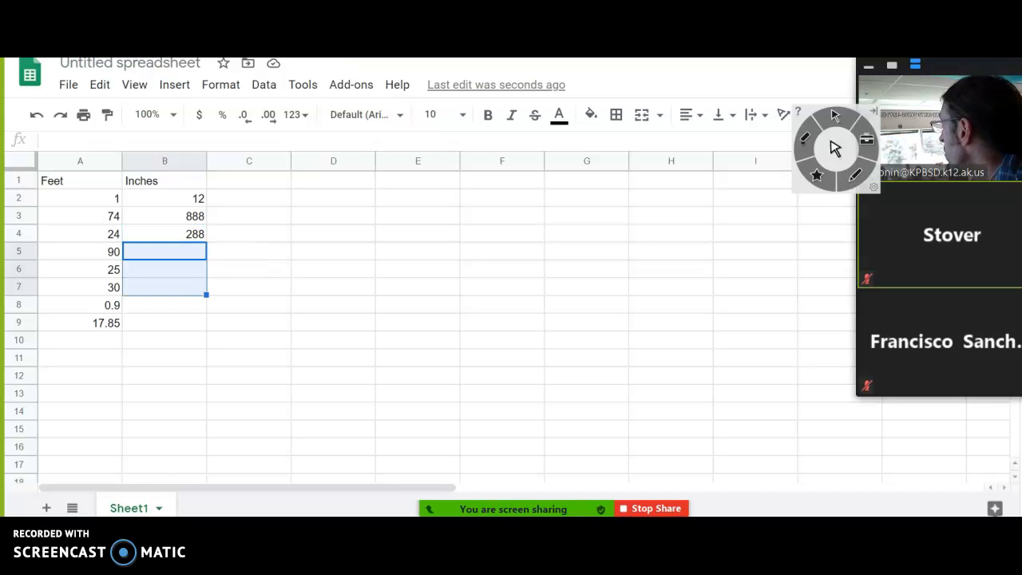
key(shift+Down)
key(shift+Down)
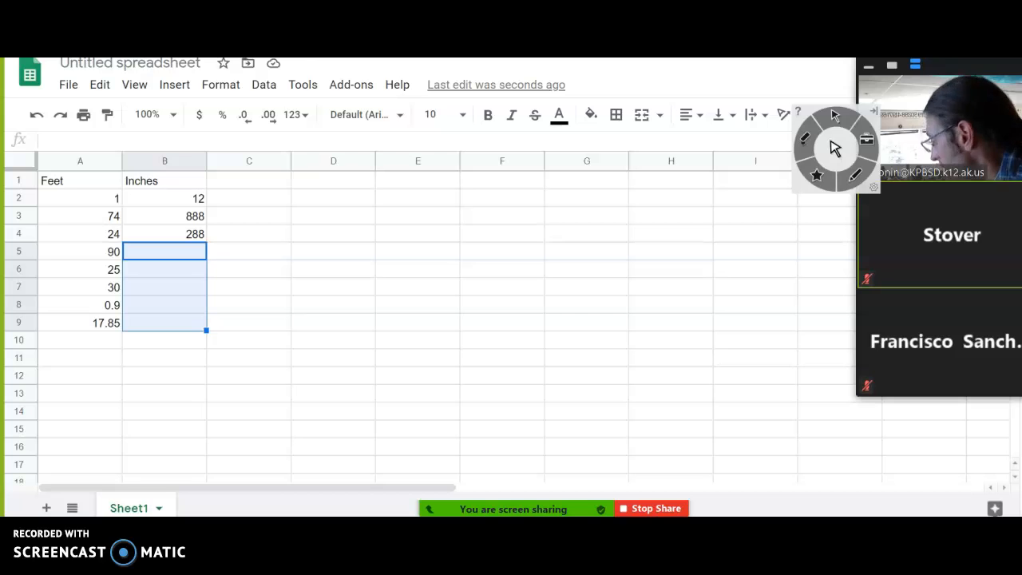
key(ctrl+v)
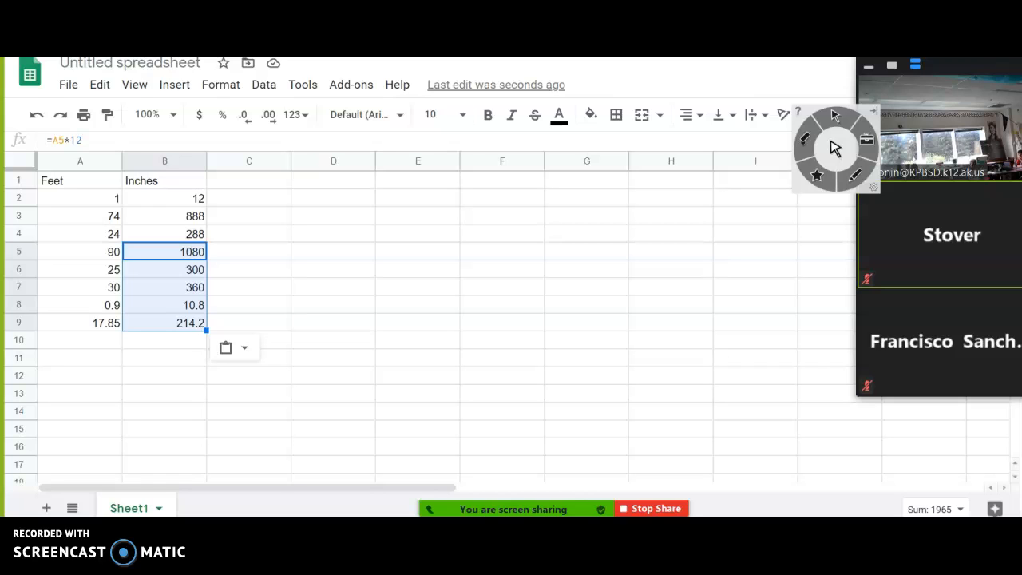
Step: Review the pasted formulas against cell B2, and clear the contents of cells B3 to B9
key(Up)
key(Up)
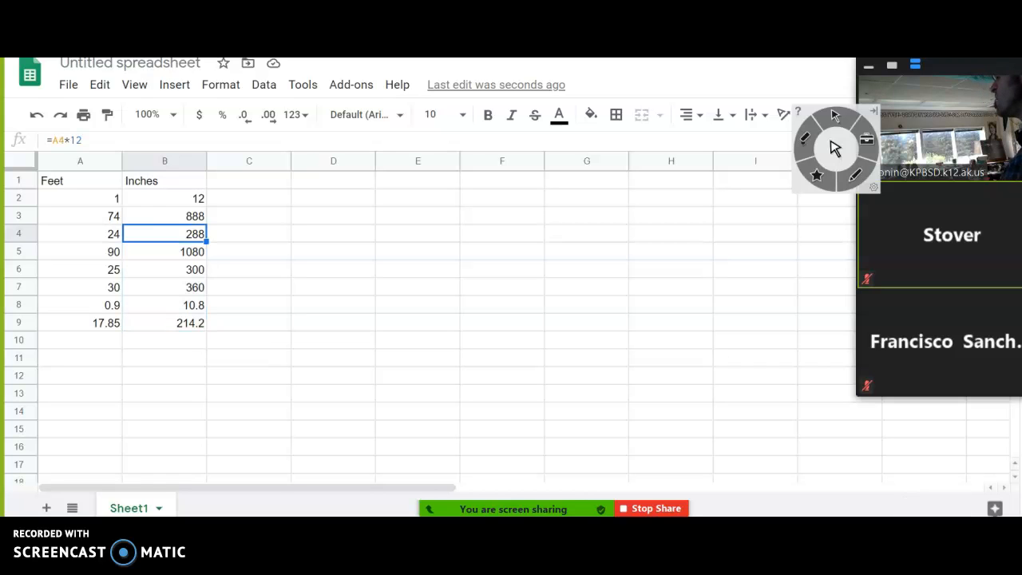
key(Up)
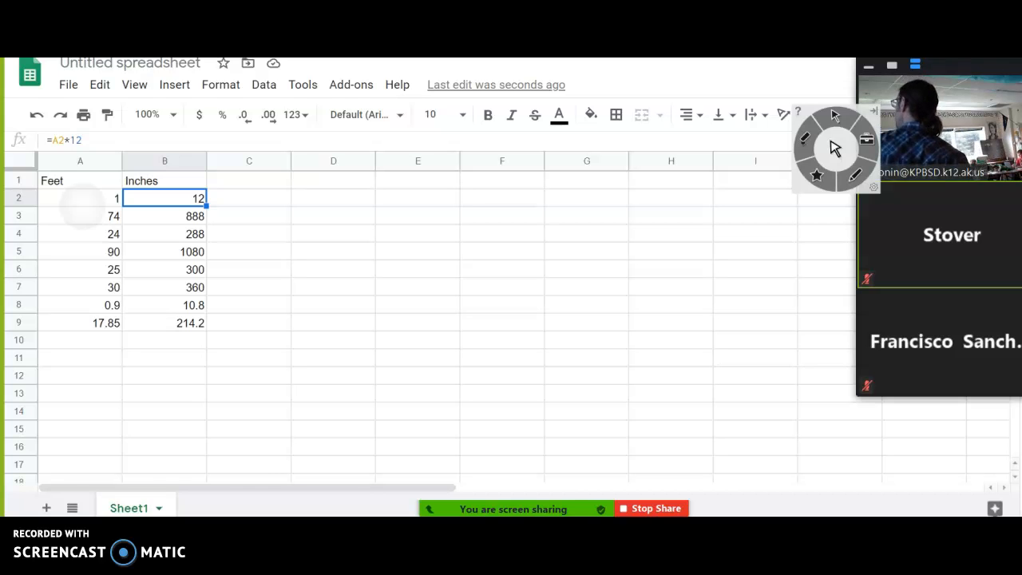
key(Left)
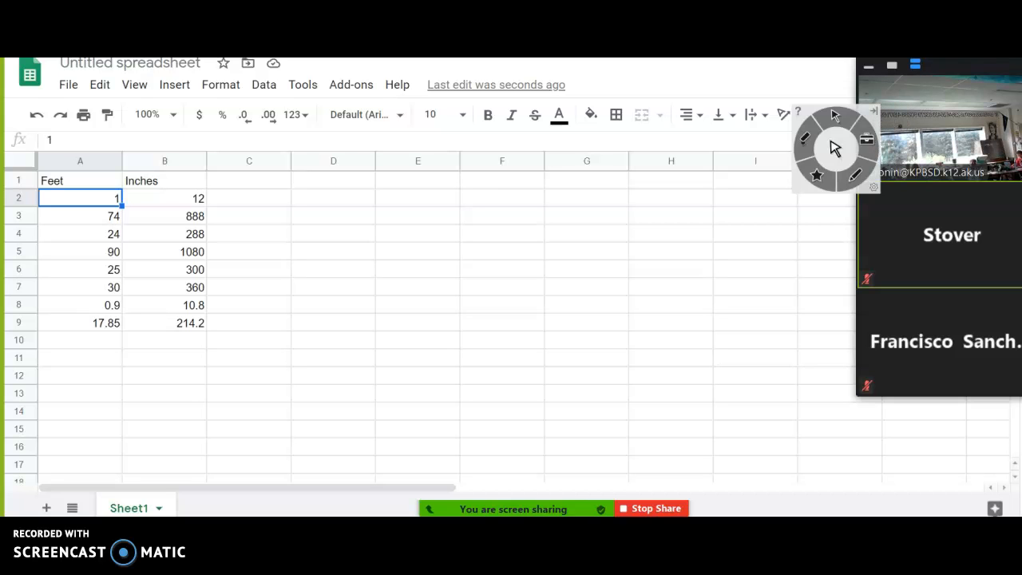
click(164, 198)
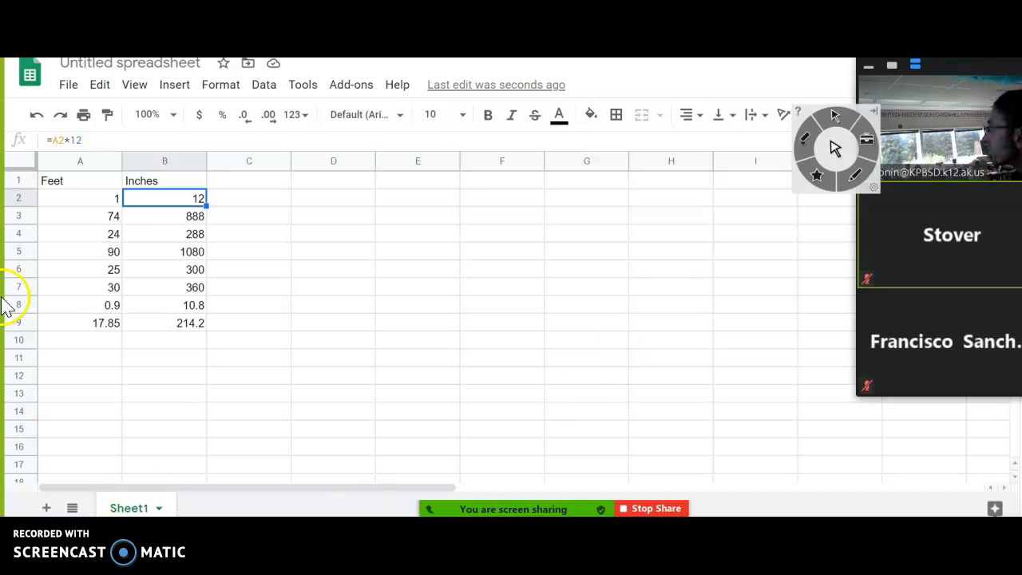
drag(153, 221, 169, 330)
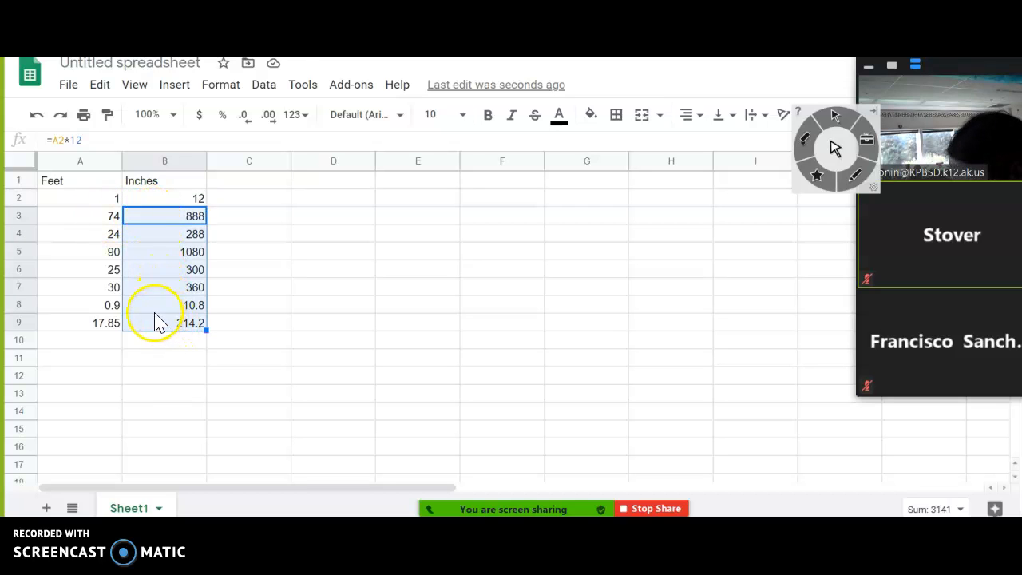
key(Delete)
Step: Copy the =A2*12 formula from cell B2, paste it into cells B3 to B9, and recheck the source formula
click(145, 203)
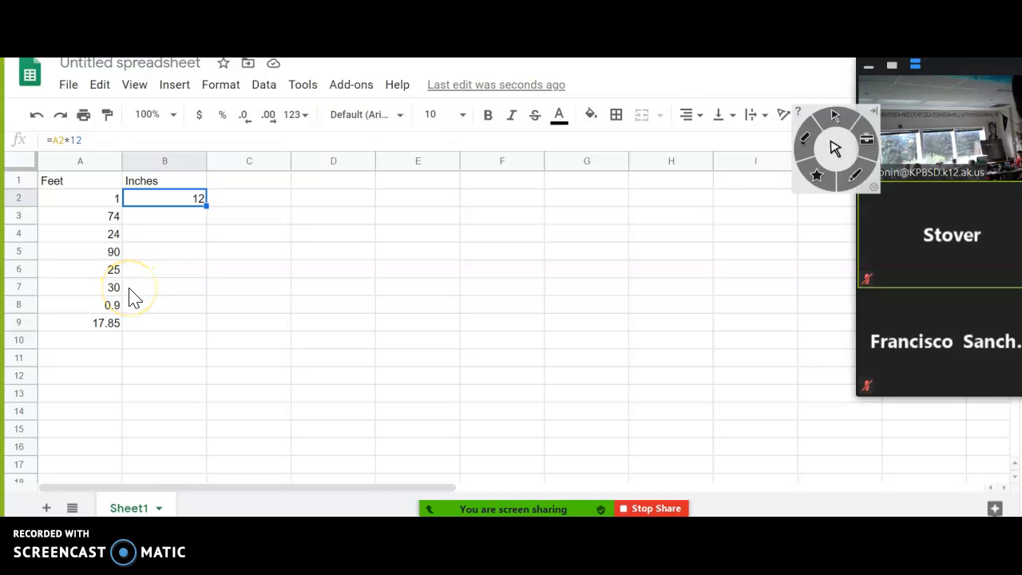
right_click(135, 205)
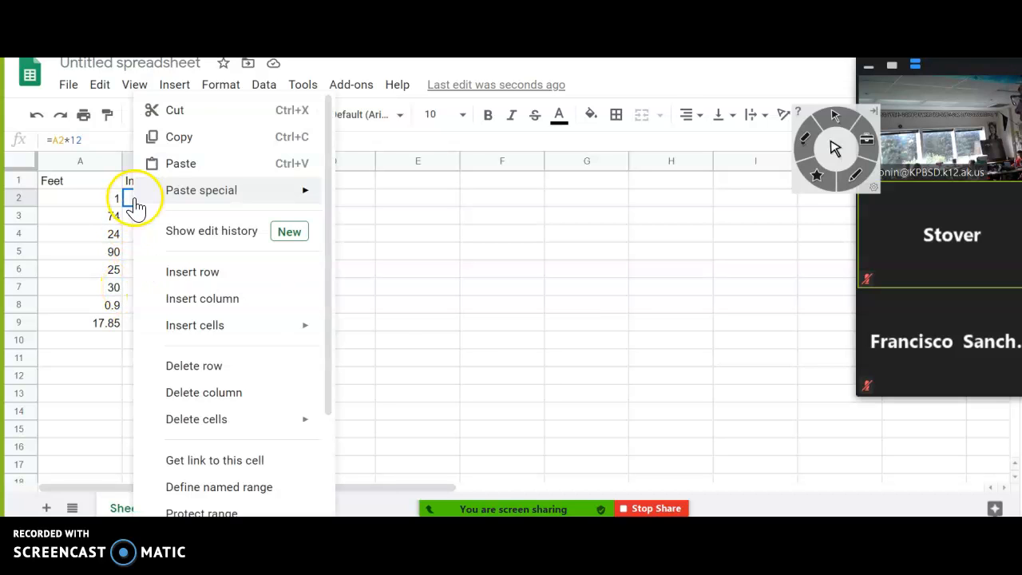
click(168, 137)
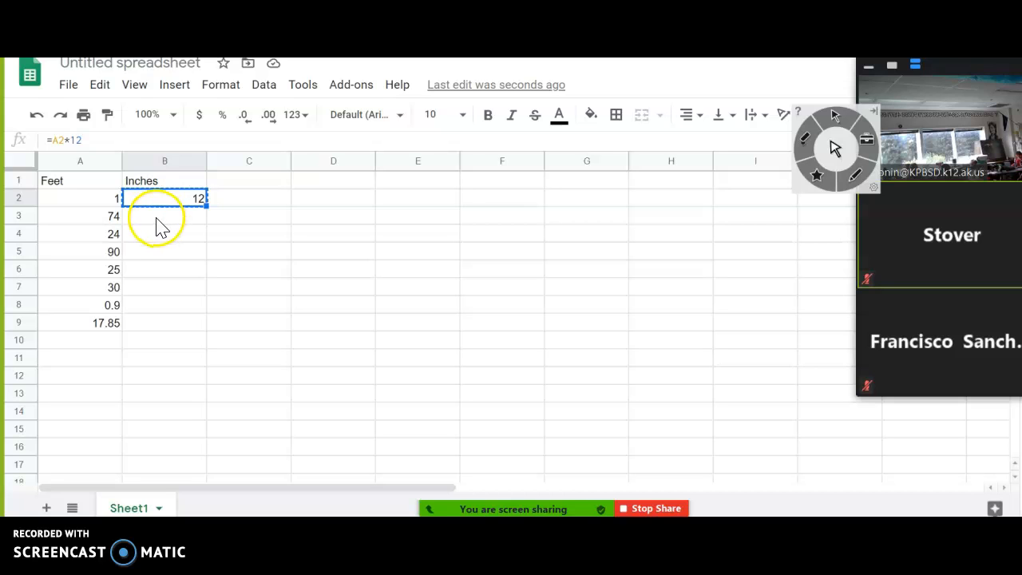
drag(158, 222, 179, 326)
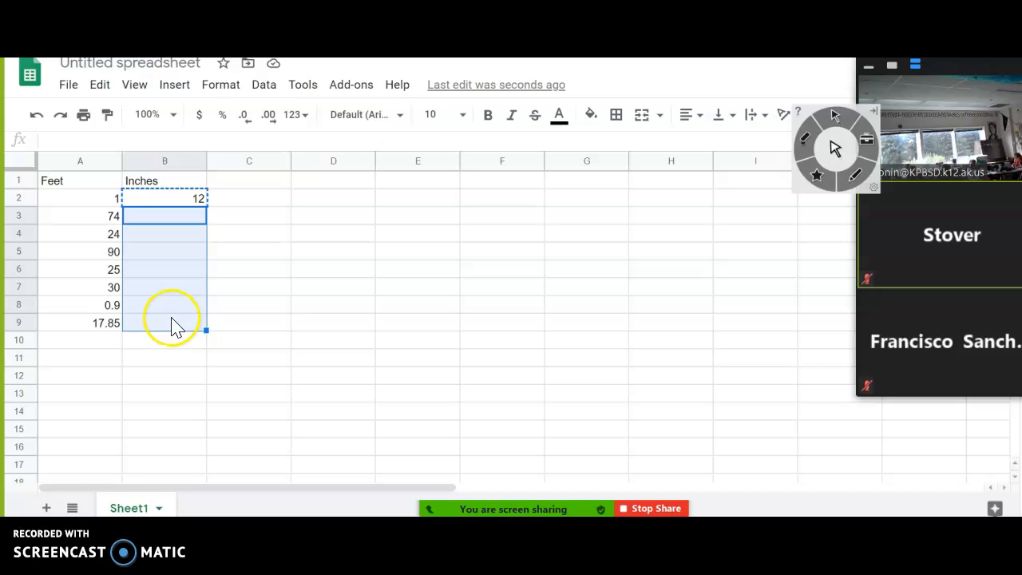
right_click(146, 273)
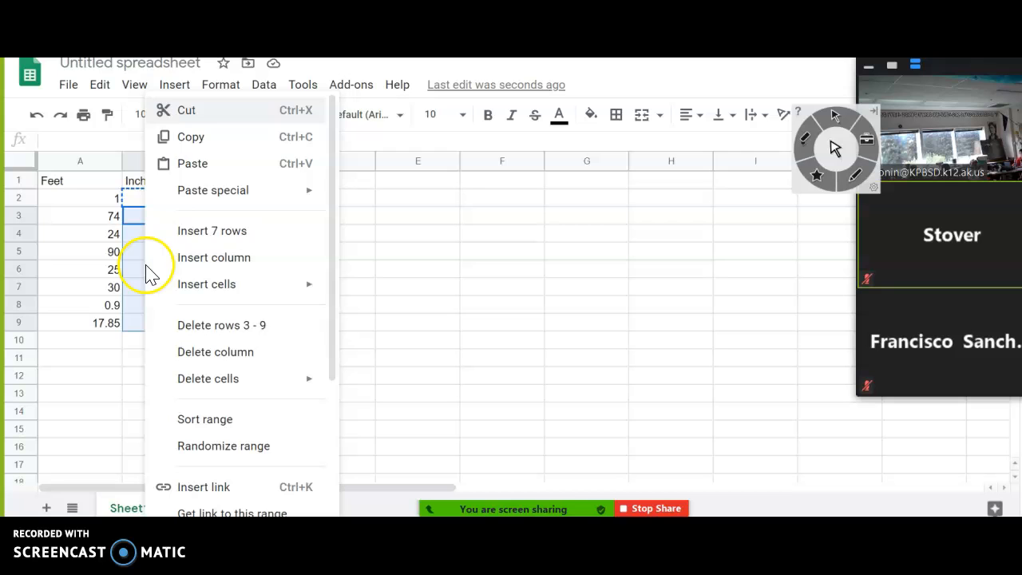
click(189, 167)
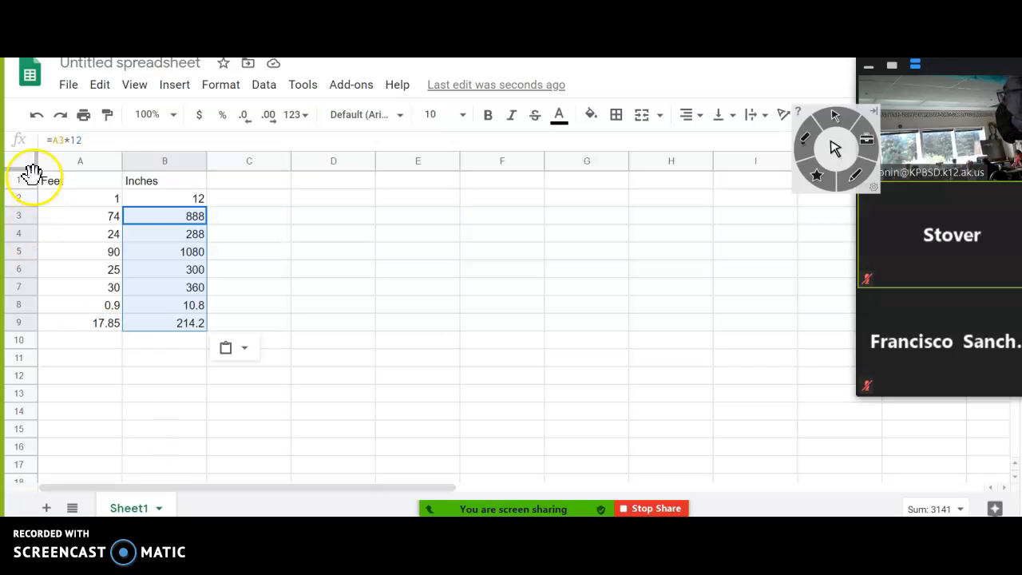
click(163, 198)
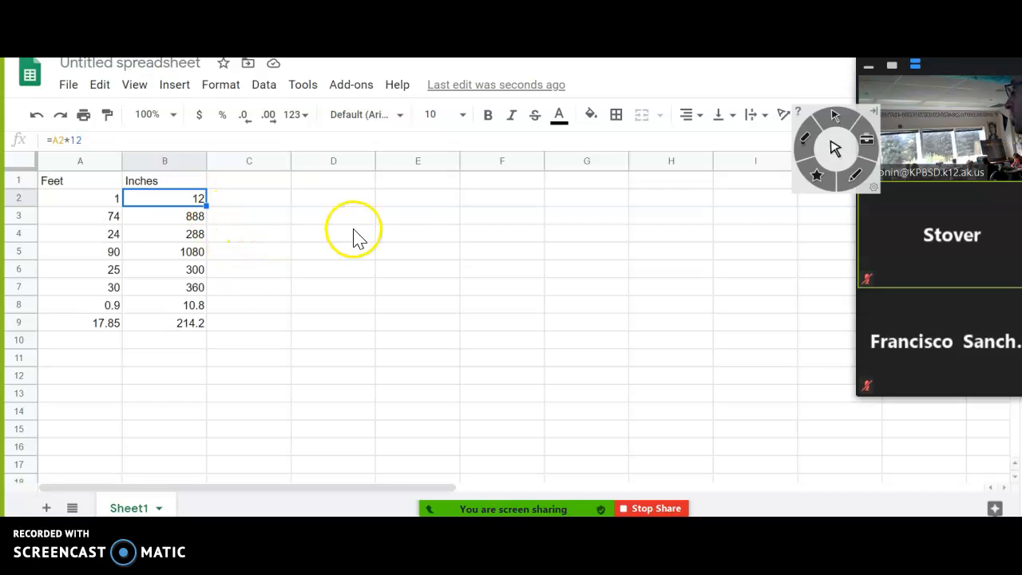
Step: Enter the label "Cost of Pipe $/ft" in cell E1 with the price 2.75 in cell F1
click(429, 183)
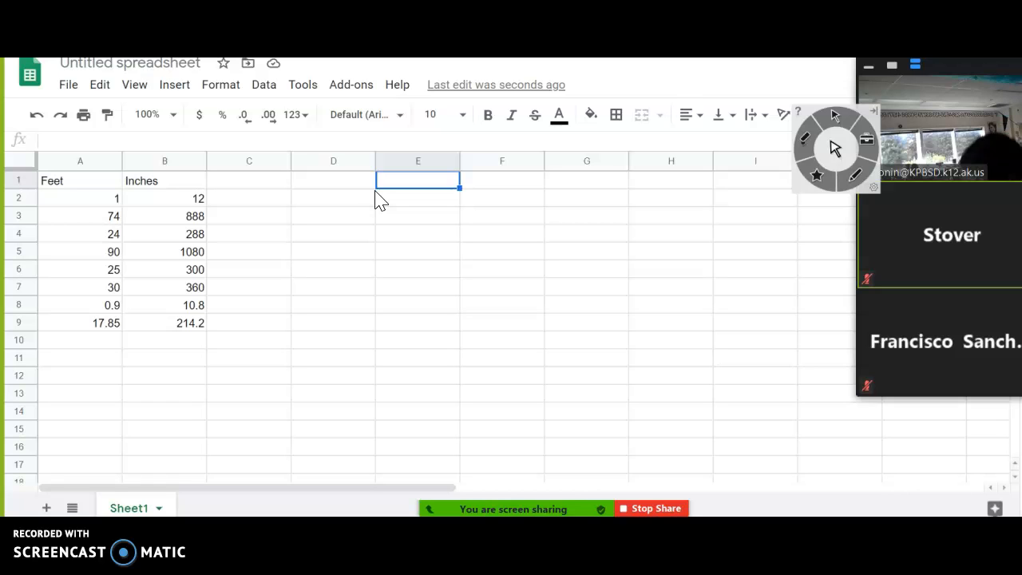
text(Cost of)
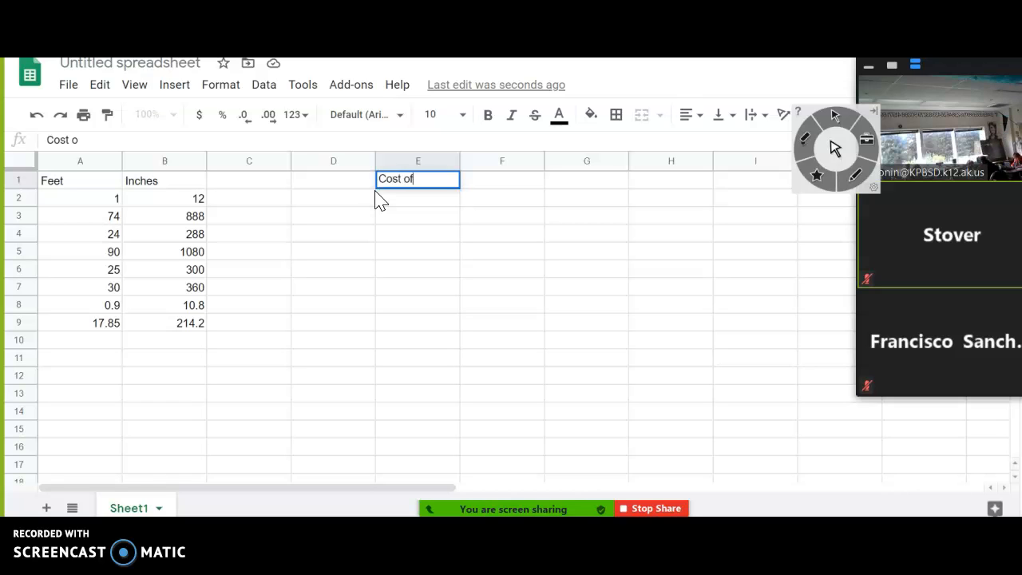
text( Pipe)
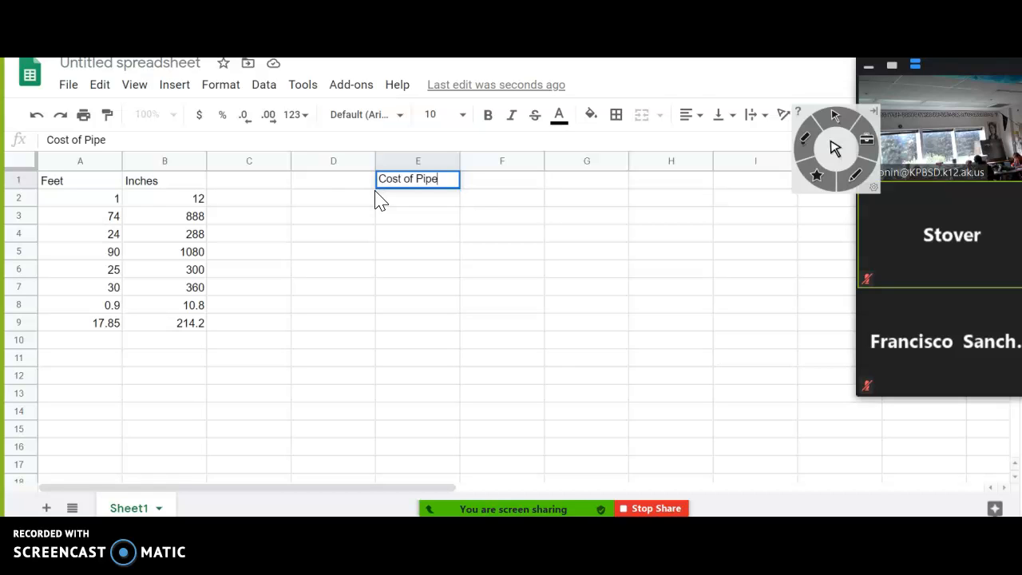
key(Tab)
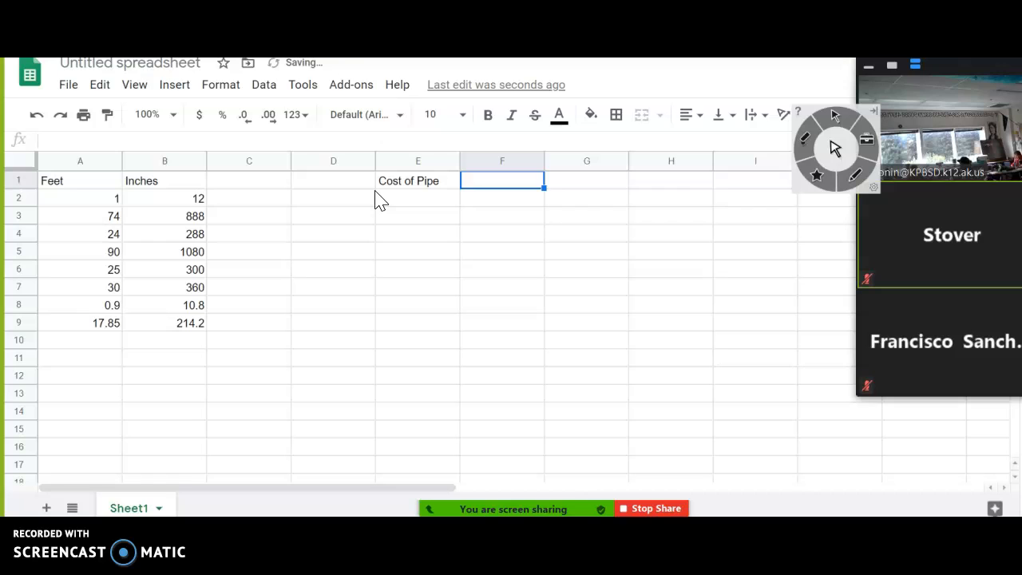
text(2.75)
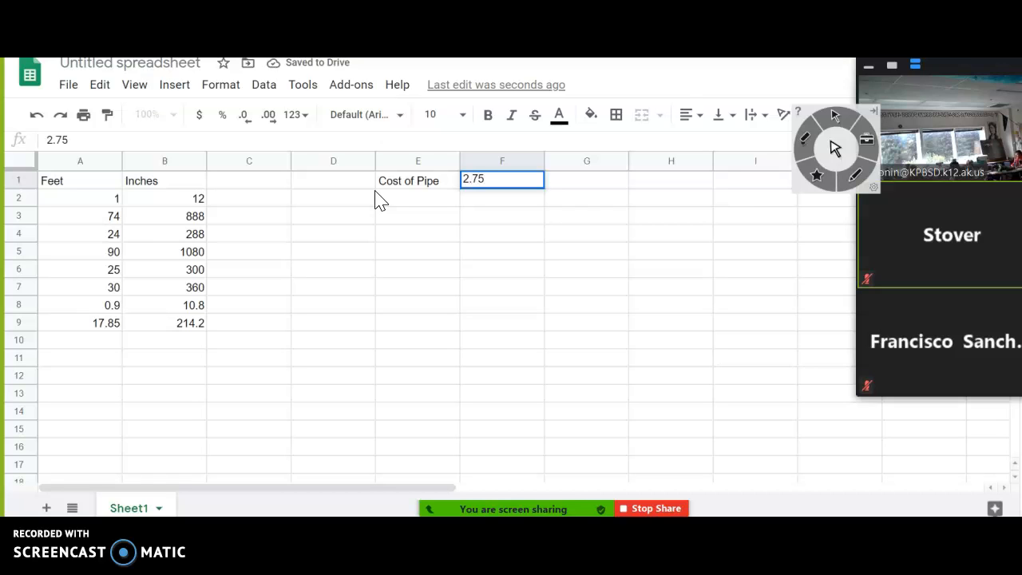
key(shift+Tab)
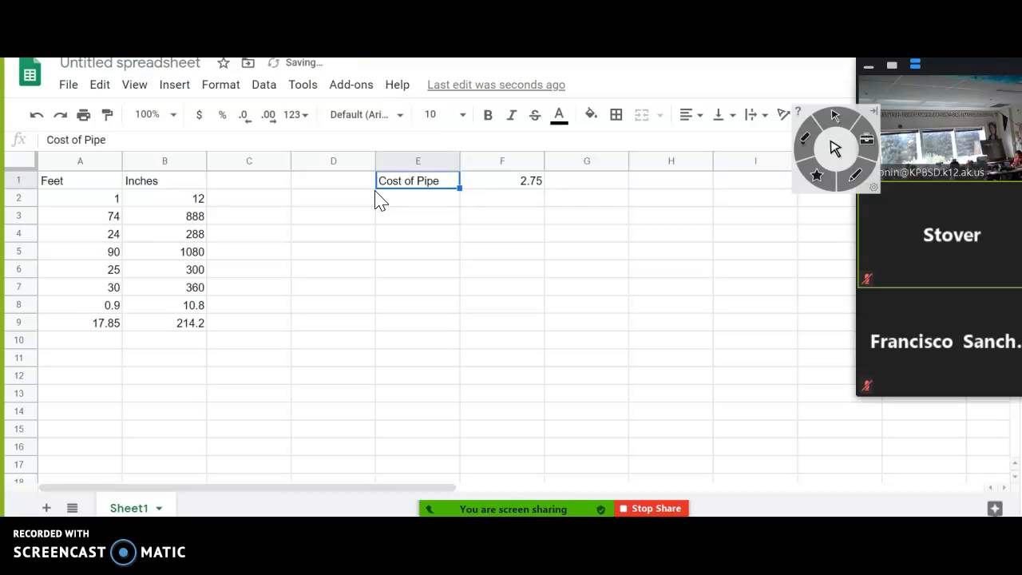
key(Return)
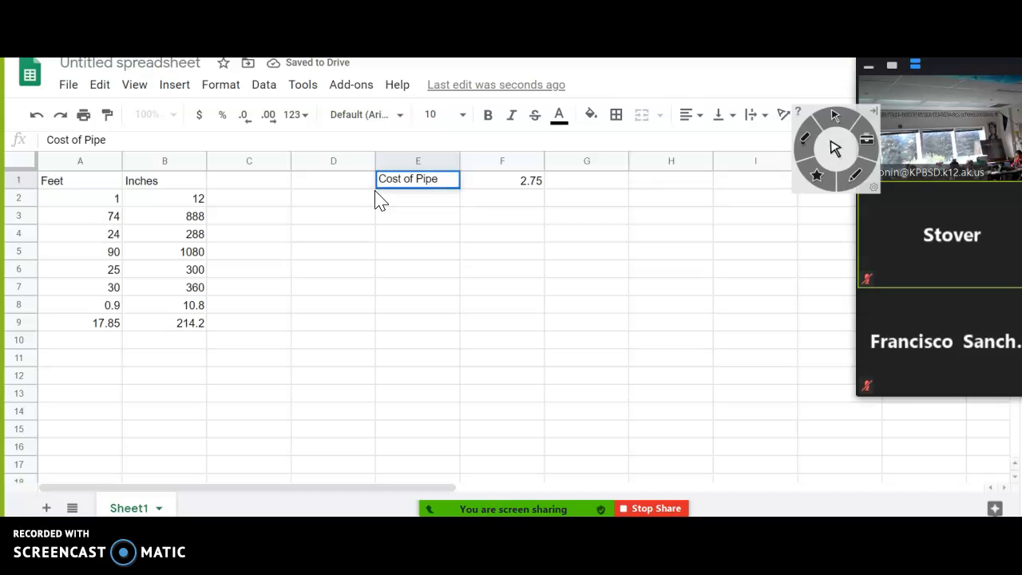
text($/ft)
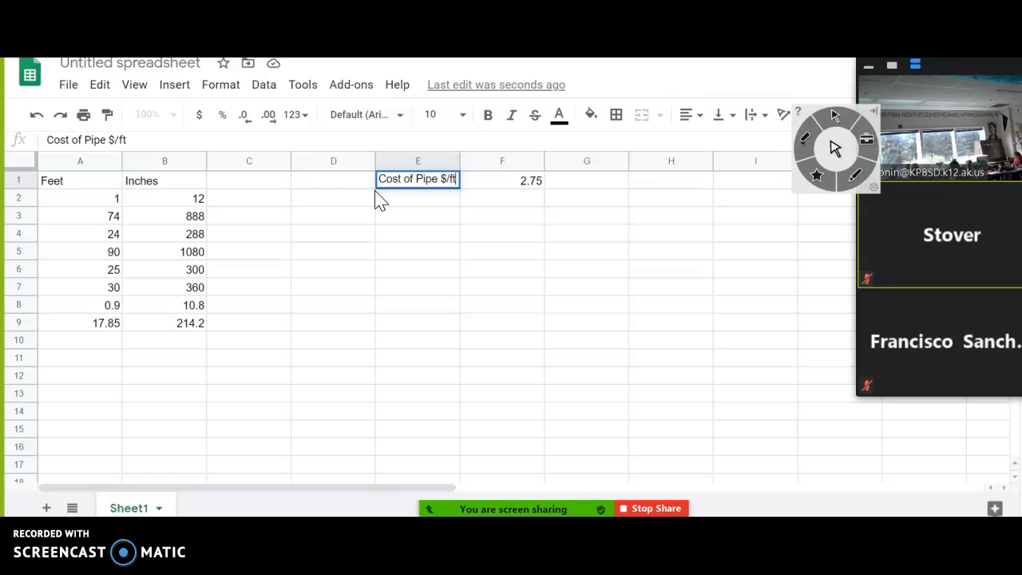
key(Return)
Step: Add the column header "Cost" in cell C1, next to the Inches header
key(Left)
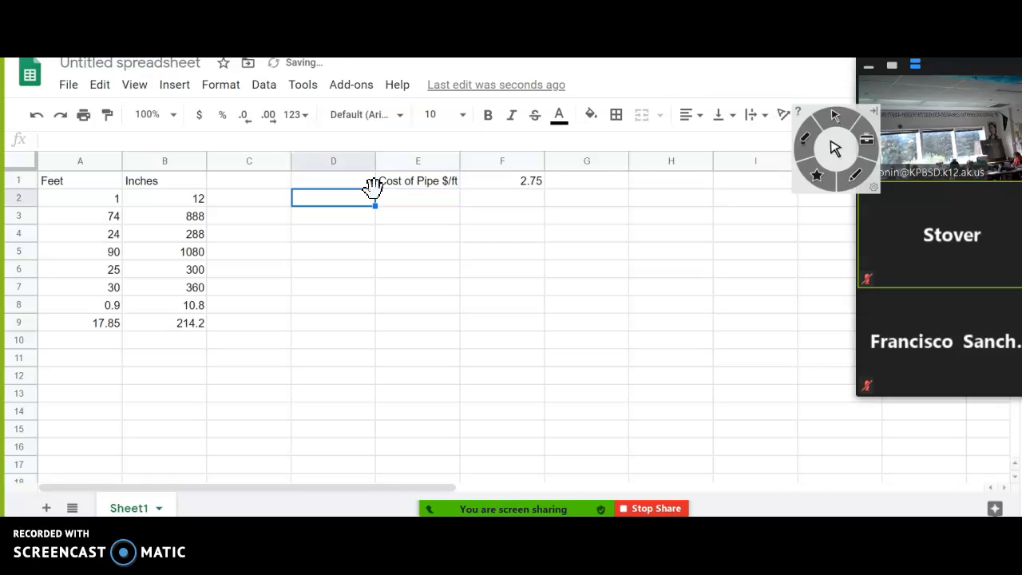
key(Left)
key(Up)
key(Right)
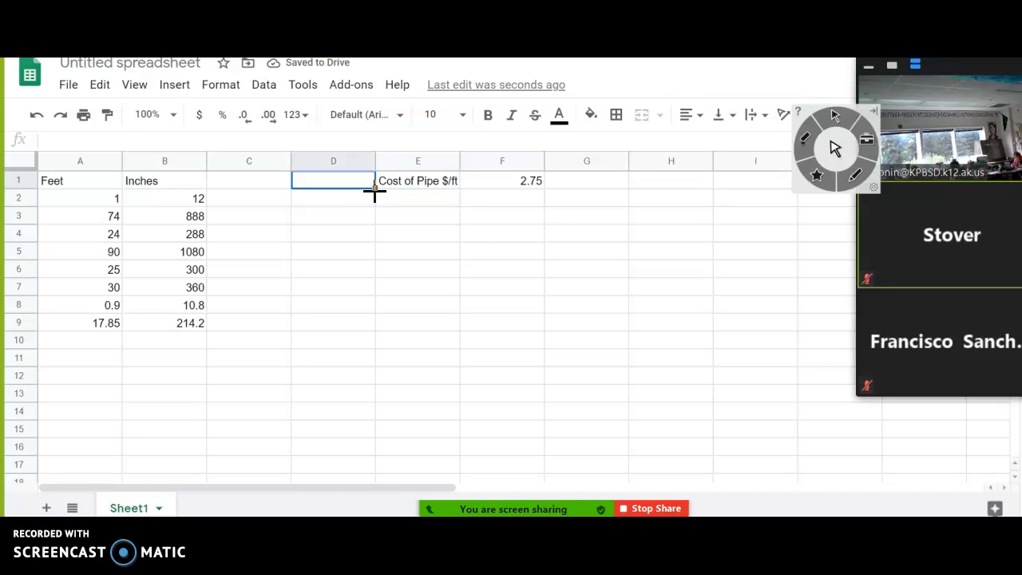
key(Right)
key(Left)
key(Left)
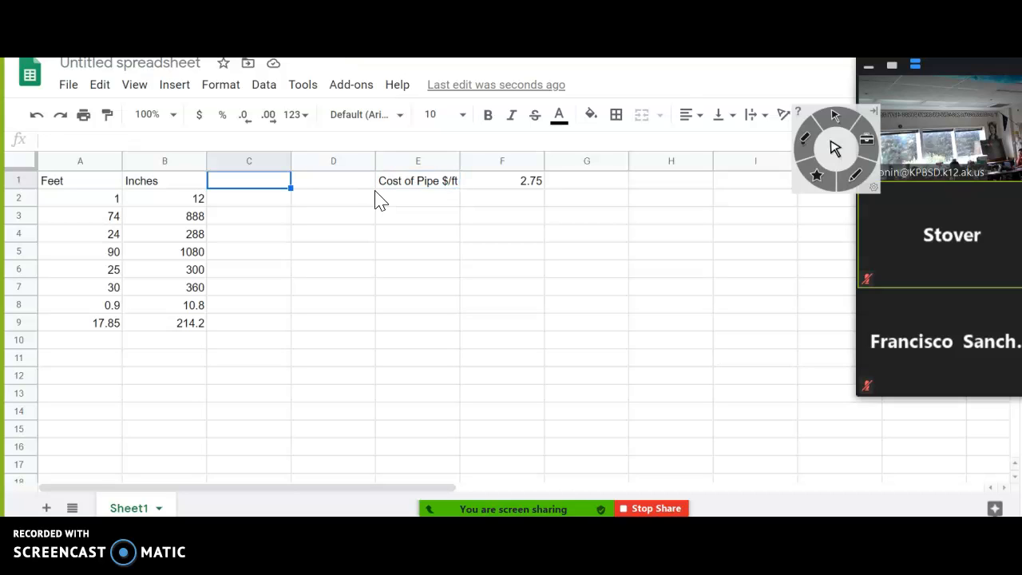
text(Cost)
key(Return)
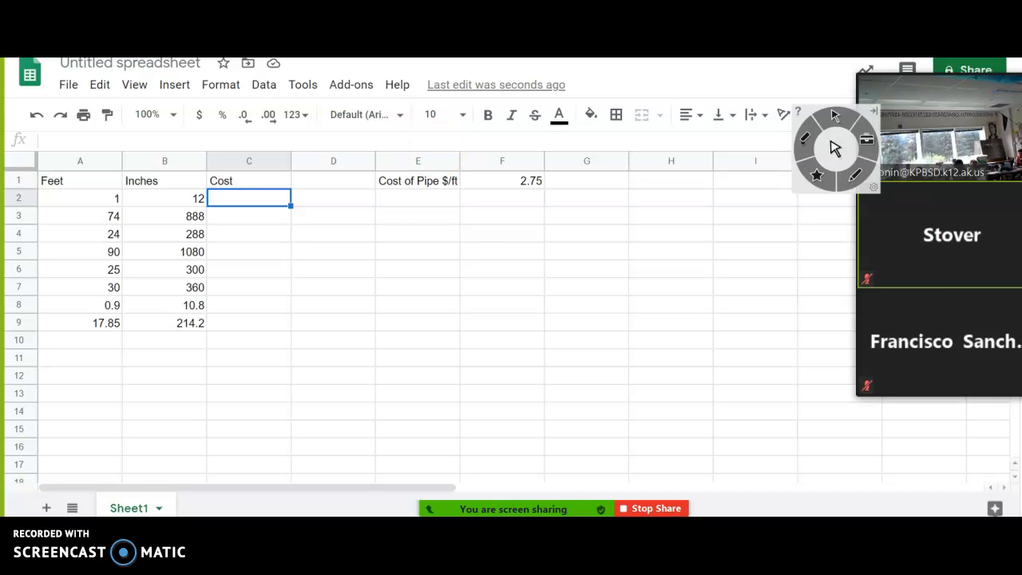
Step: Format the pipe price in cell F1 as dollar currency
click(513, 188)
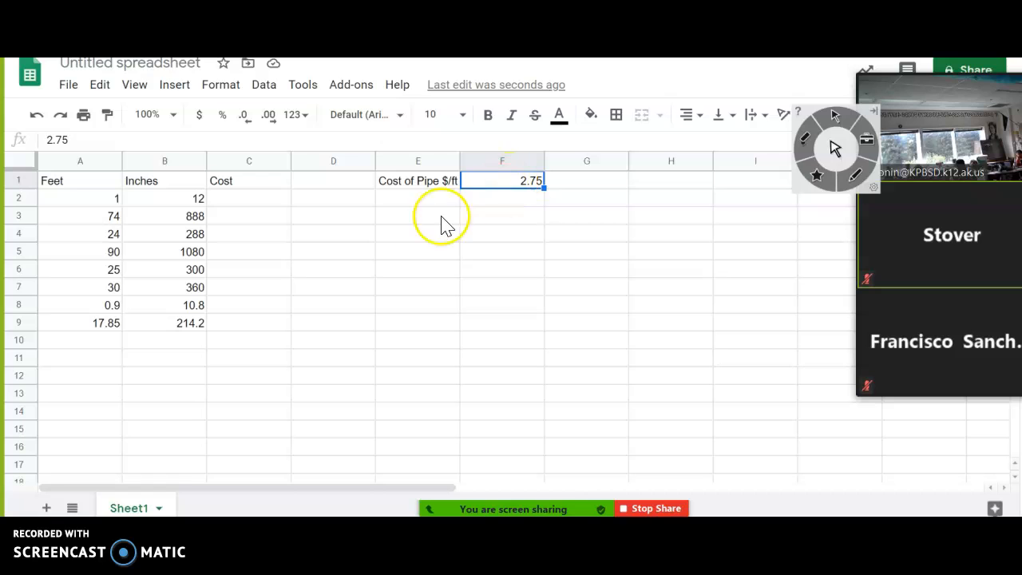
click(200, 117)
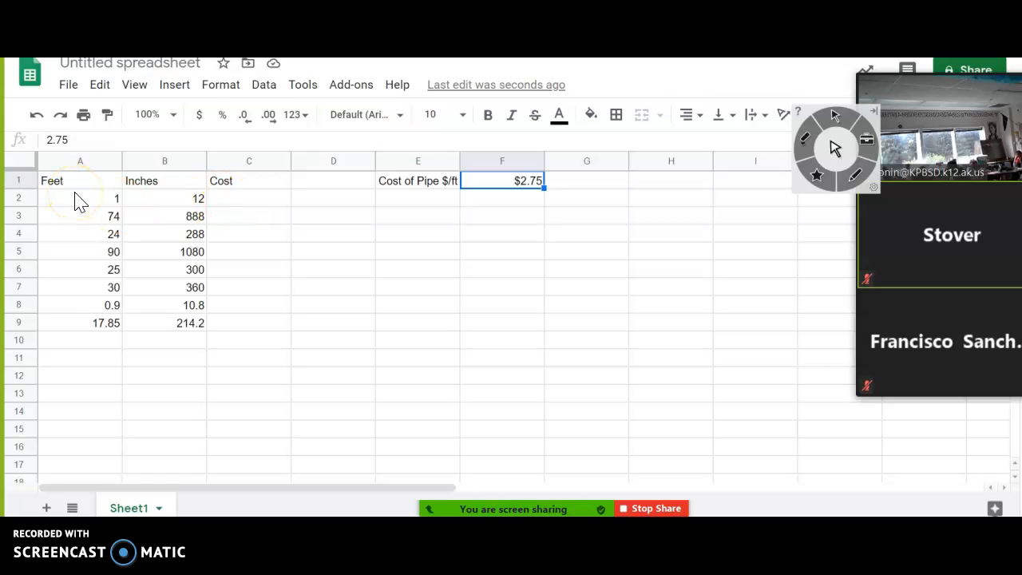
Step: Enter the formula =F1*A2 in cell C2 to multiply the pipe price by the feet value
click(251, 204)
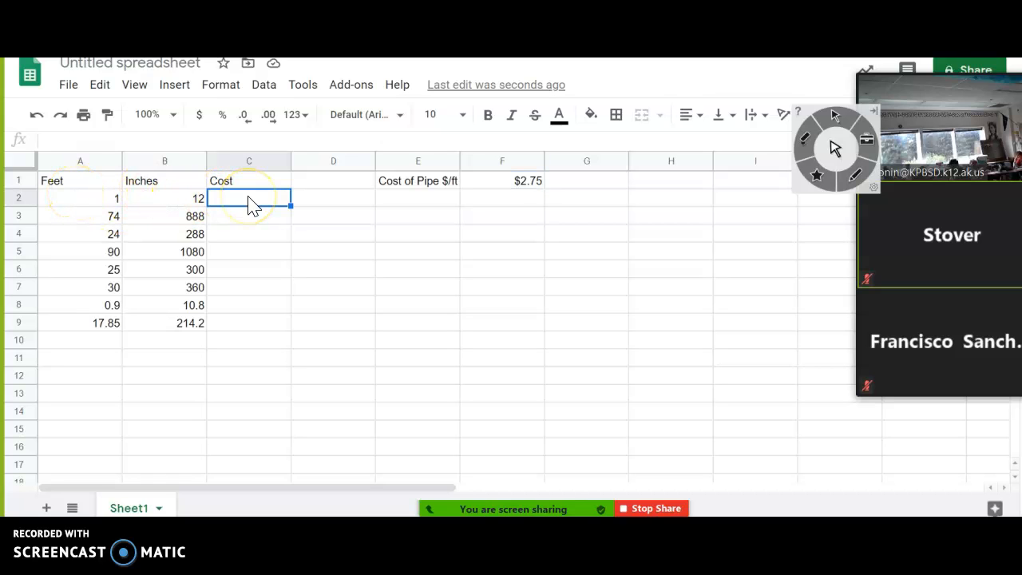
click(256, 205)
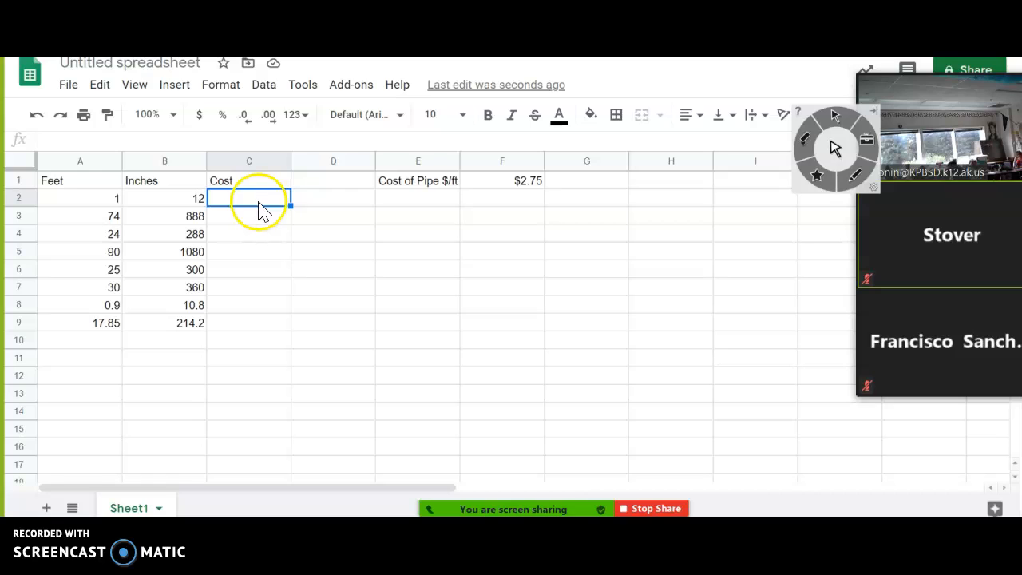
text(=)
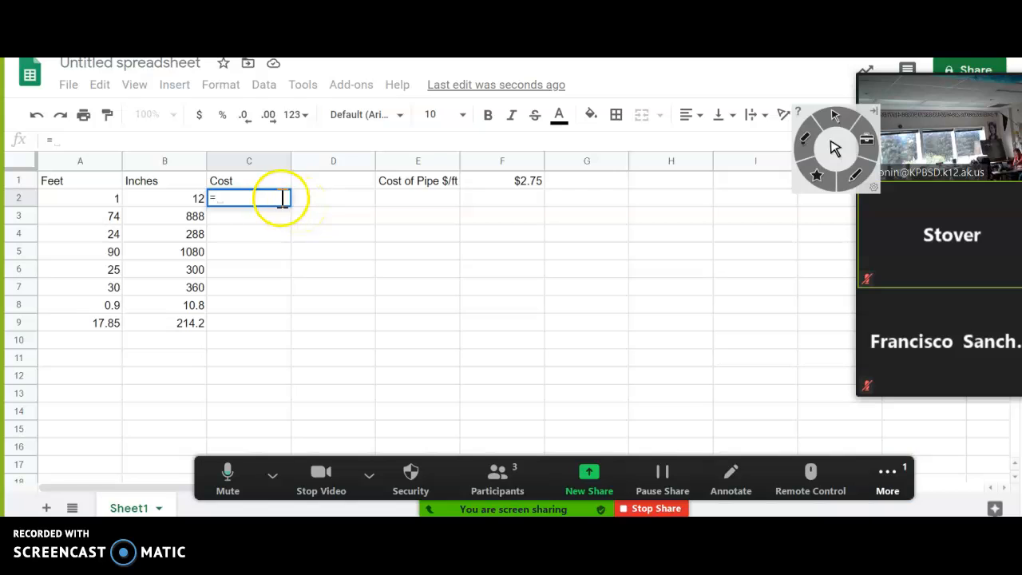
click(495, 187)
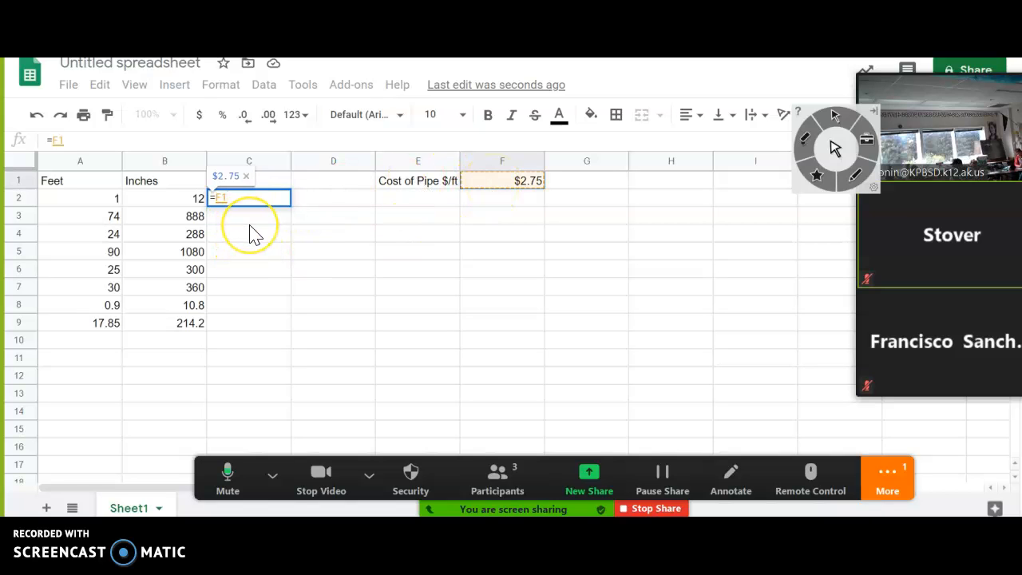
text(*)
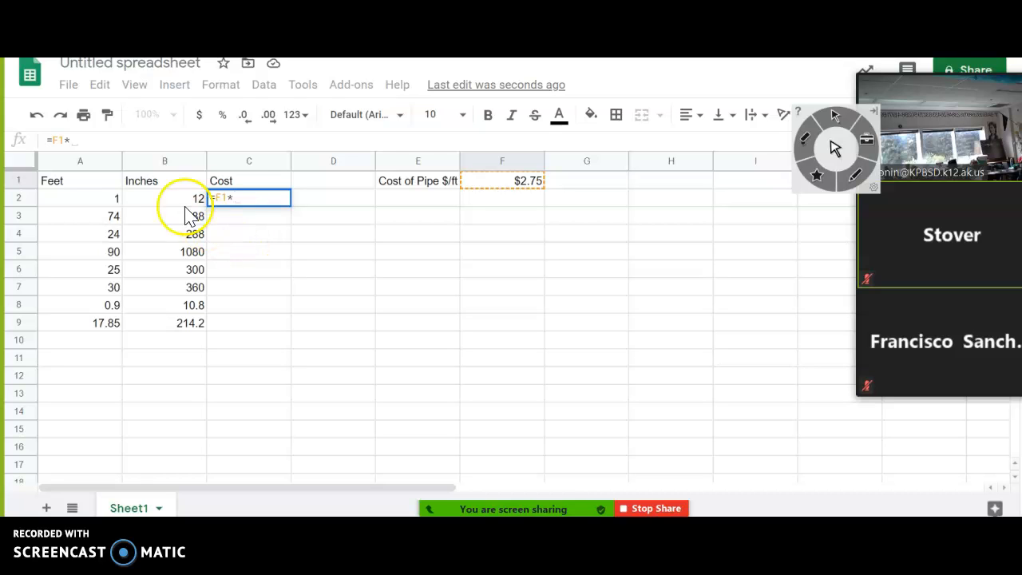
click(86, 202)
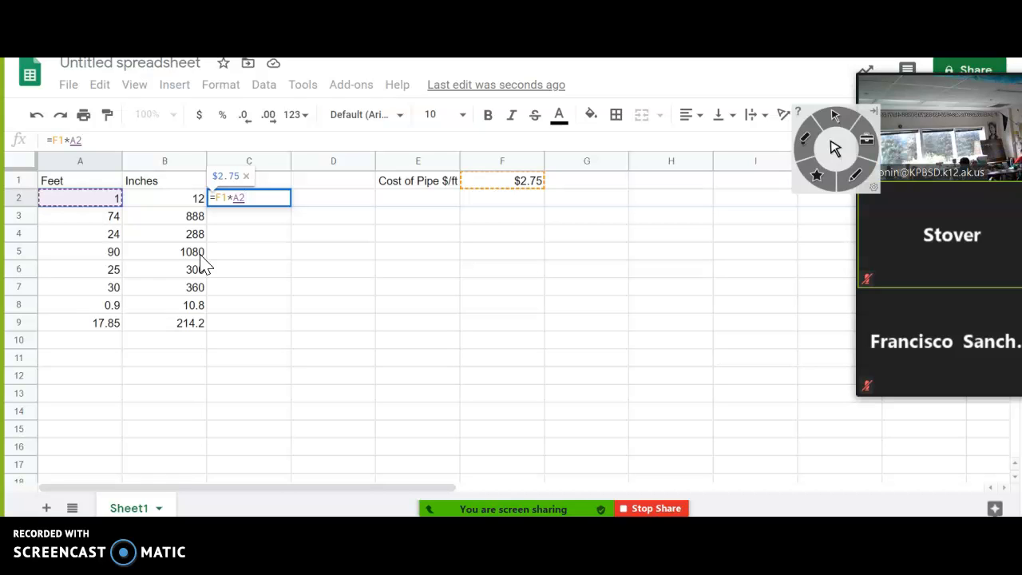
key(Return)
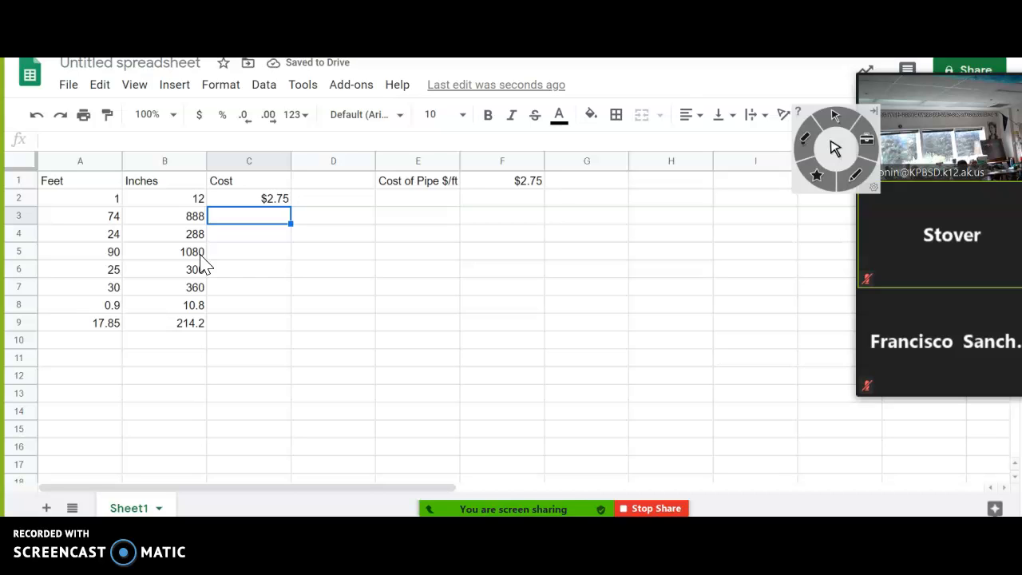
Step: Try to fill the cost formula from C2 down to C9, inspect the C3 copy, and clear cells C3 to C9
key(Up)
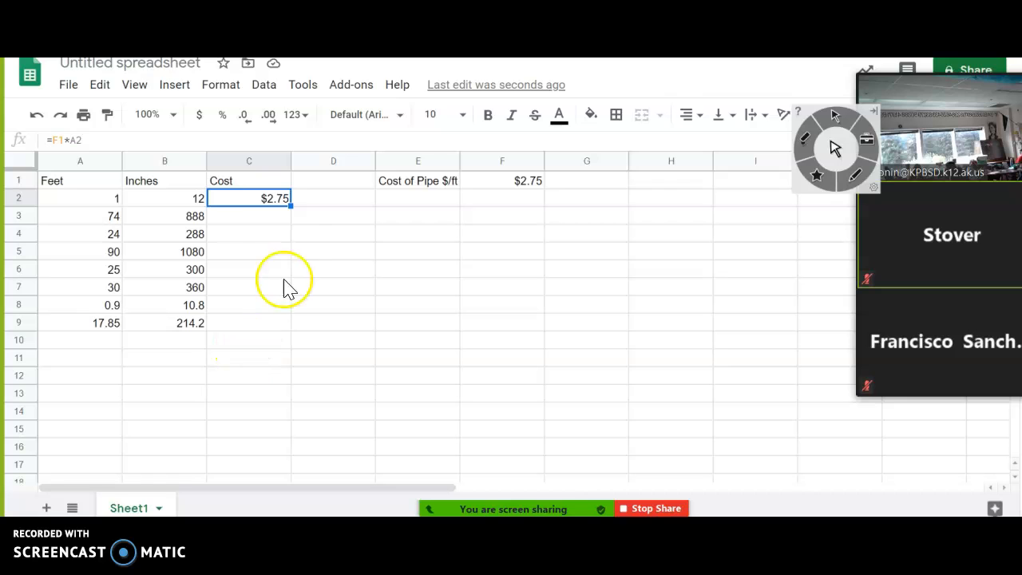
double_click(289, 205)
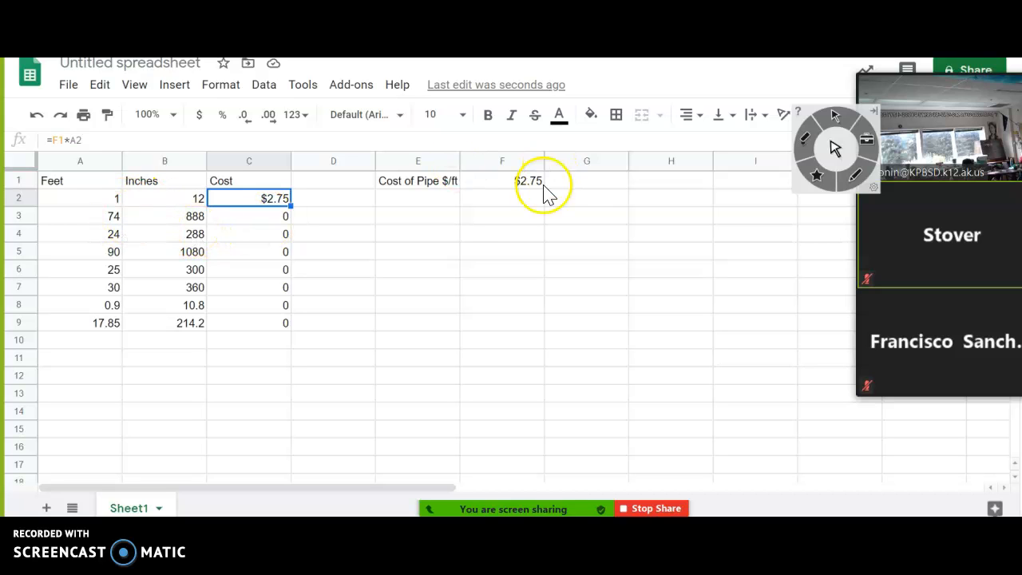
click(270, 222)
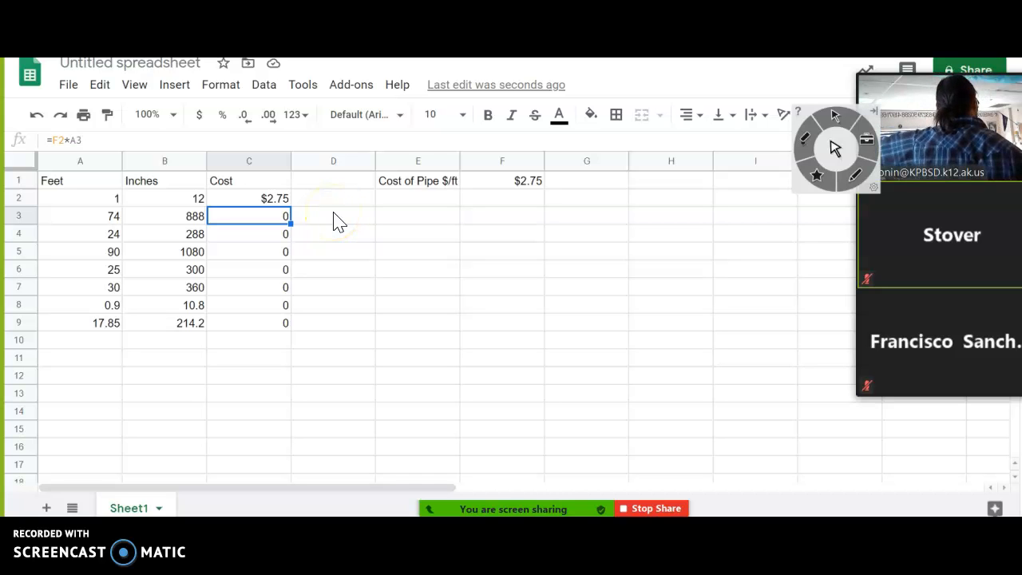
click(108, 200)
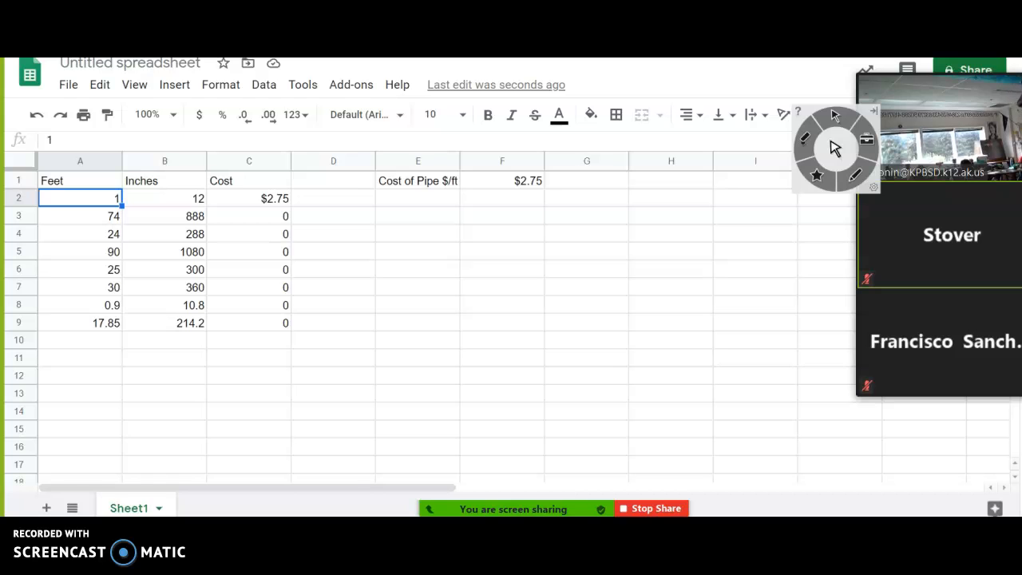
drag(271, 217, 274, 323)
key(Delete)
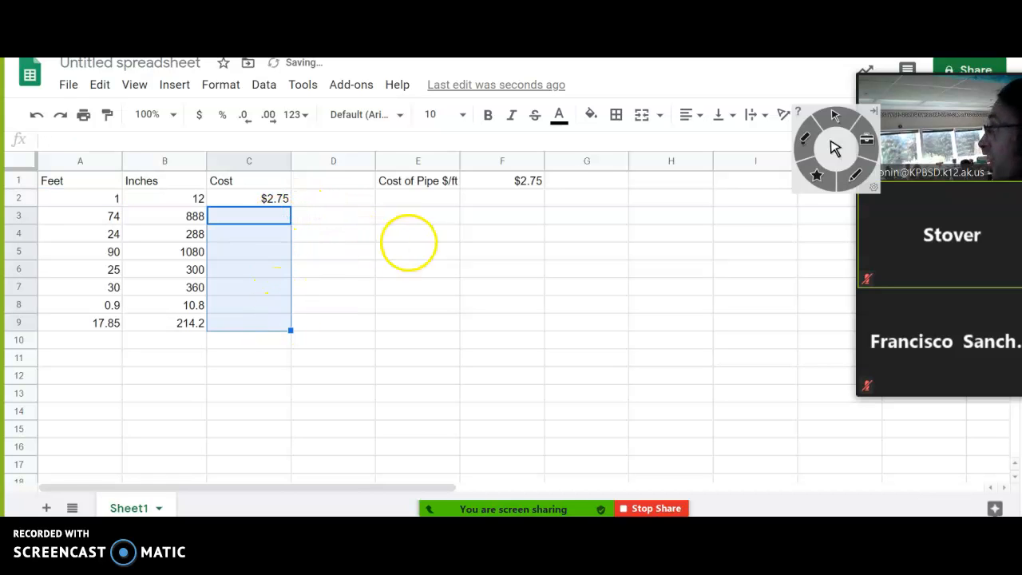
Step: Make the pipe price reference absolute in the C2 cost formula so it reads =$F$1*A2
click(488, 182)
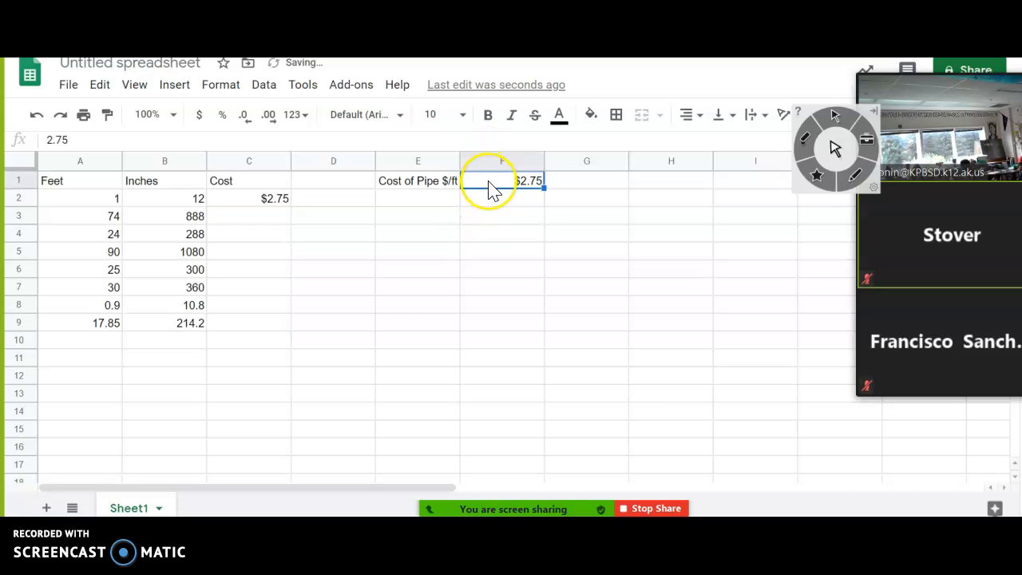
click(272, 201)
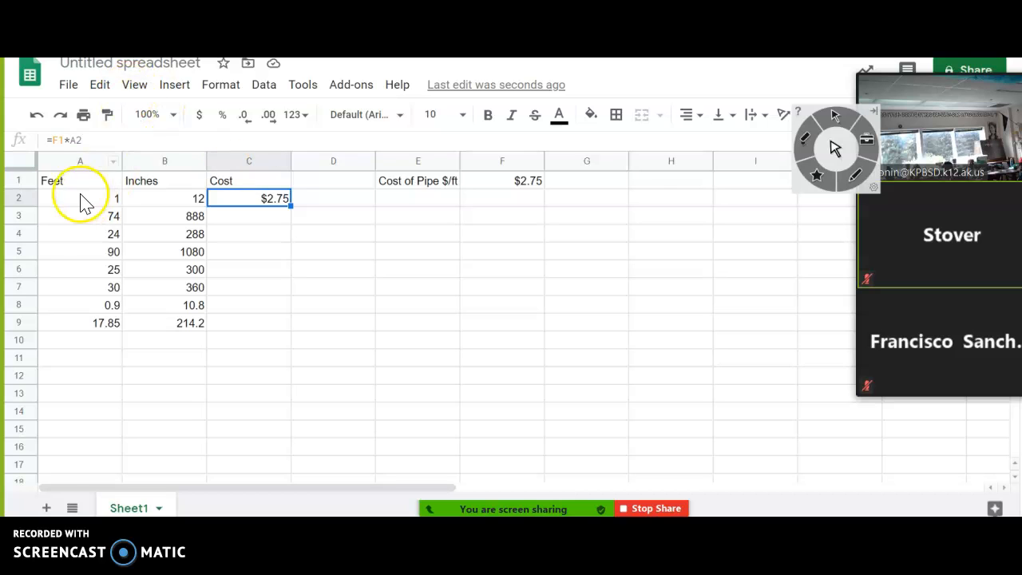
click(54, 140)
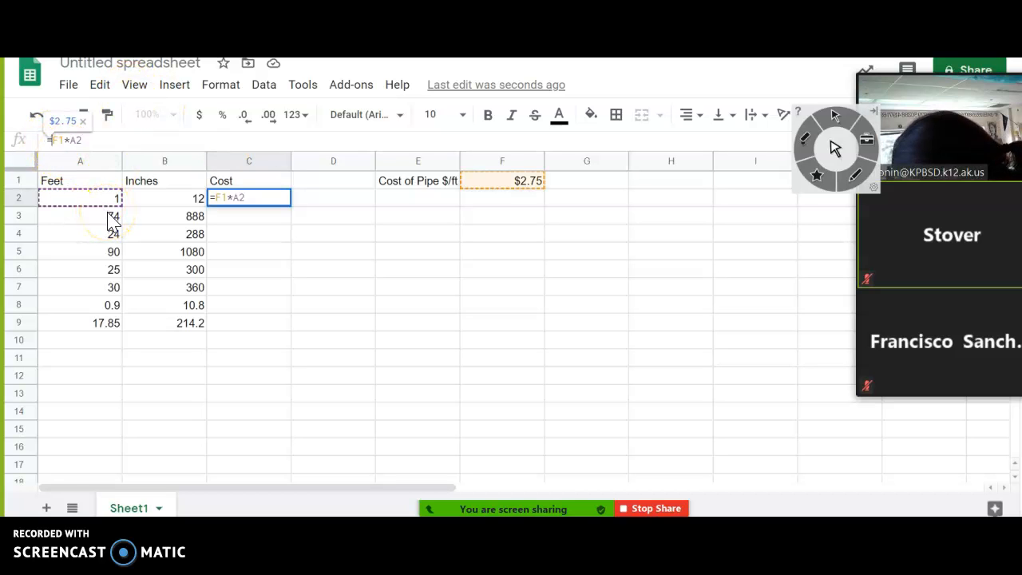
text($)
key(Right)
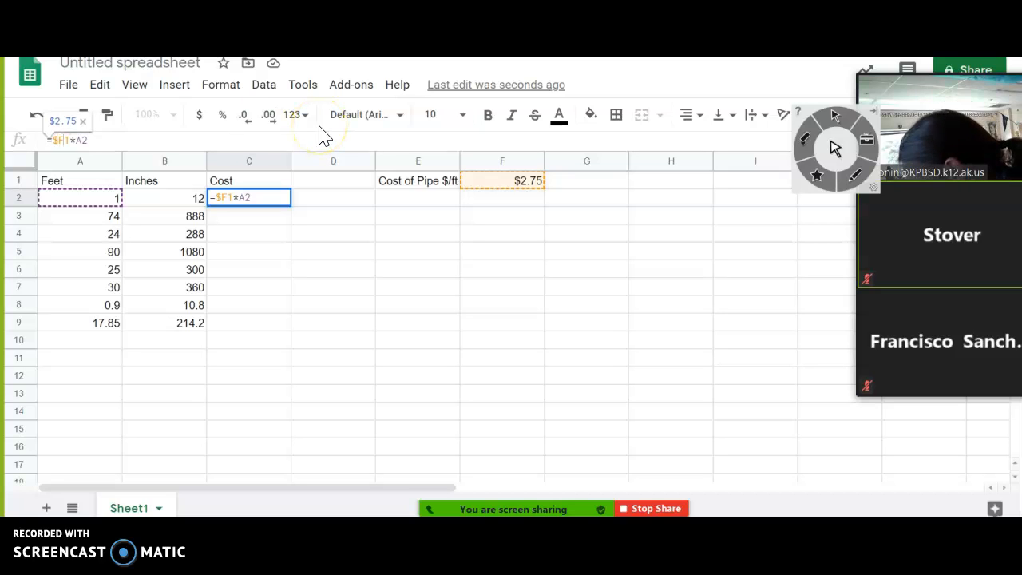
text($)
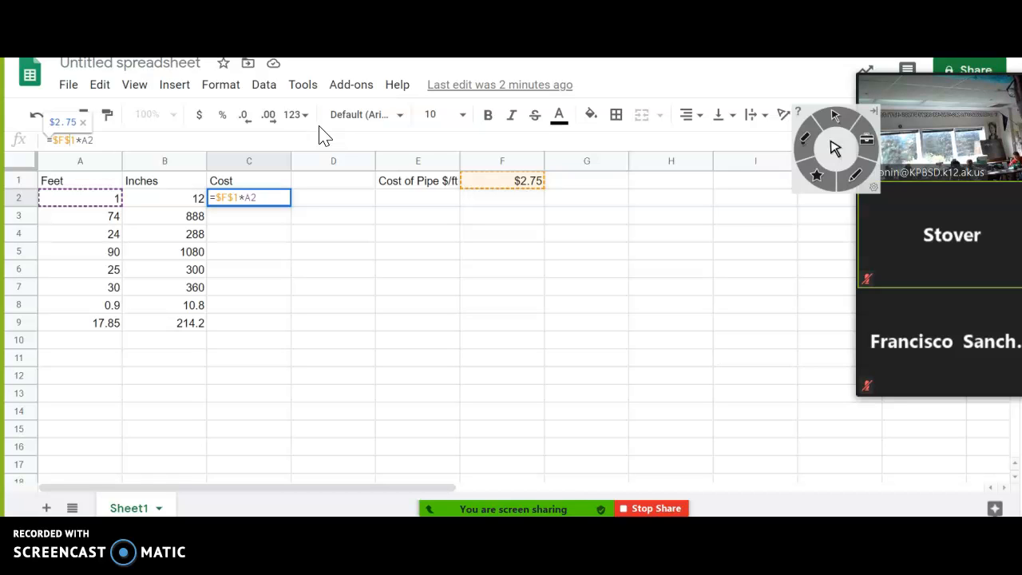
key(Return)
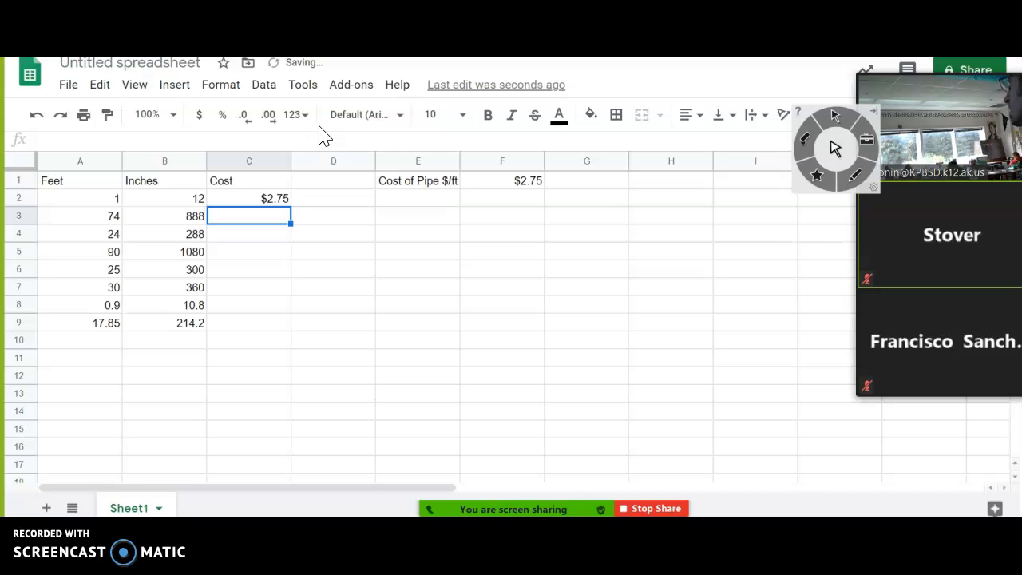
Step: Fill the =$F$1*A2 formula from C2 down through C9 and check the copied formulas in C6 and C7
key(Up)
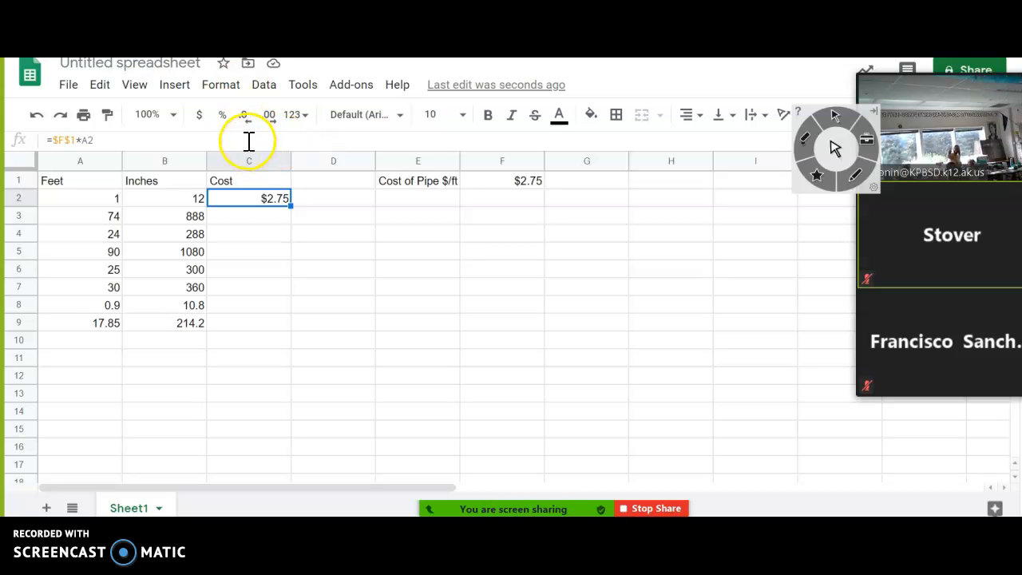
double_click(287, 207)
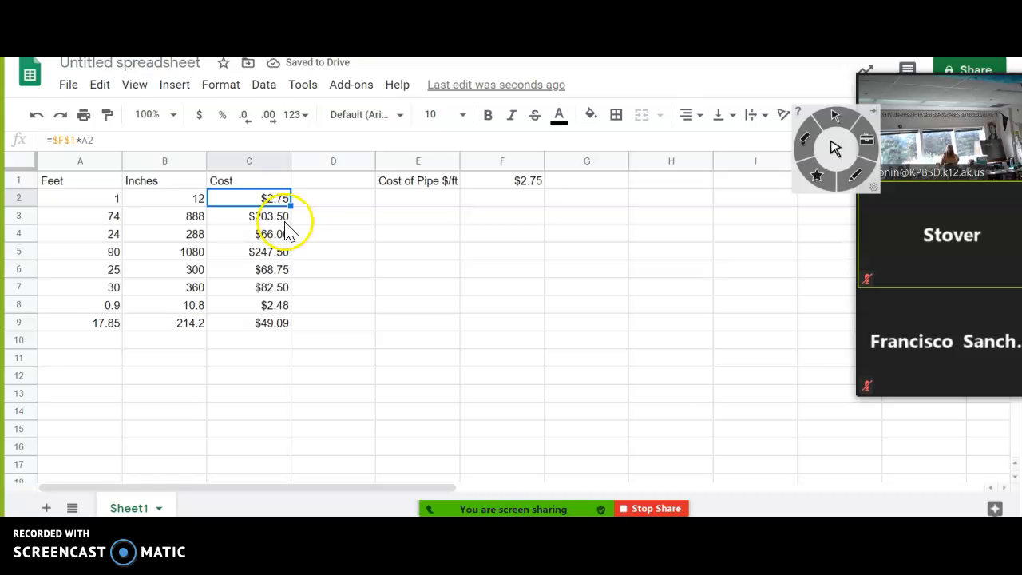
click(281, 294)
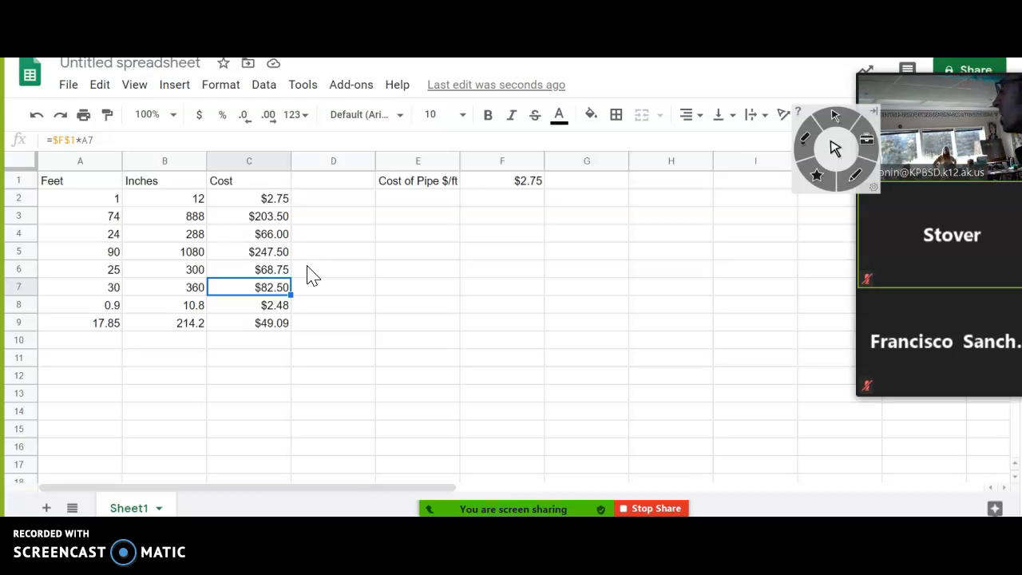
click(272, 273)
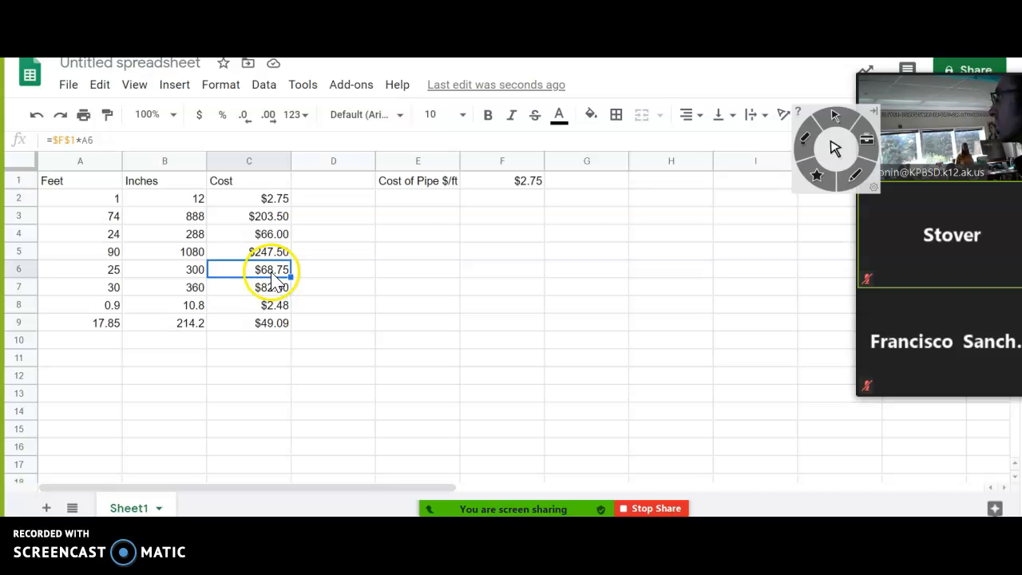
double_click(280, 287)
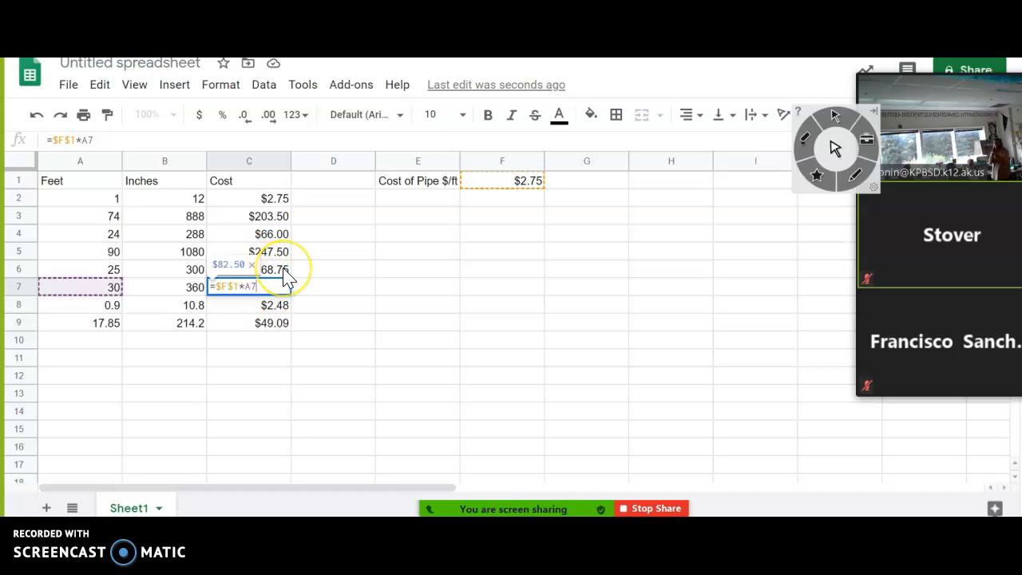